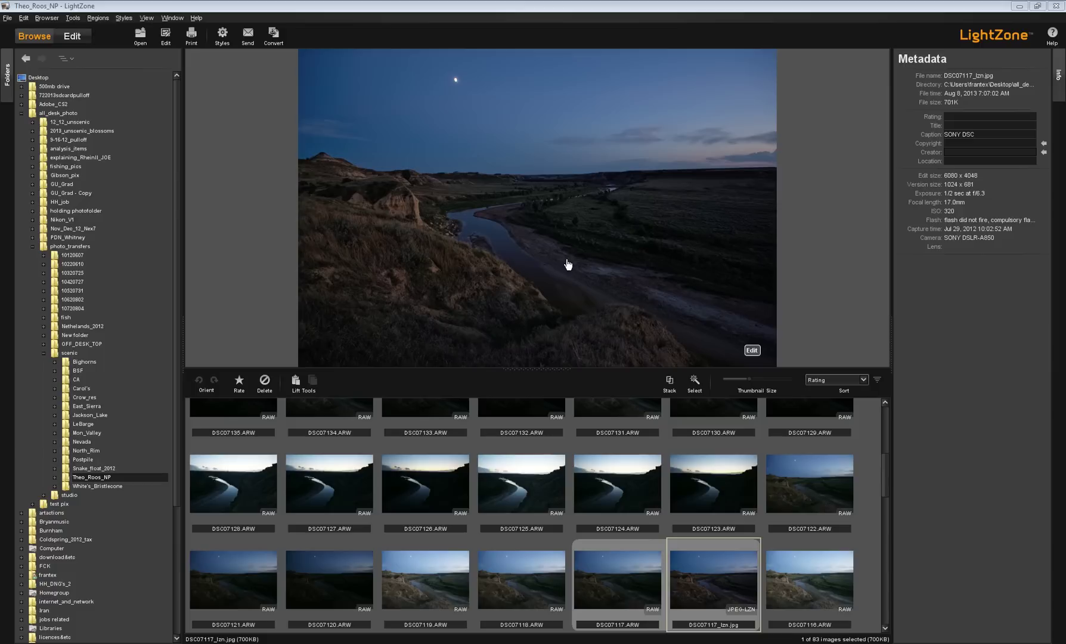
Step: Check the Theo_Roos_NP folder's parent path, go back to the Postpile folder, and return to Theo_Roos_NP
click(158, 286)
click(74, 60)
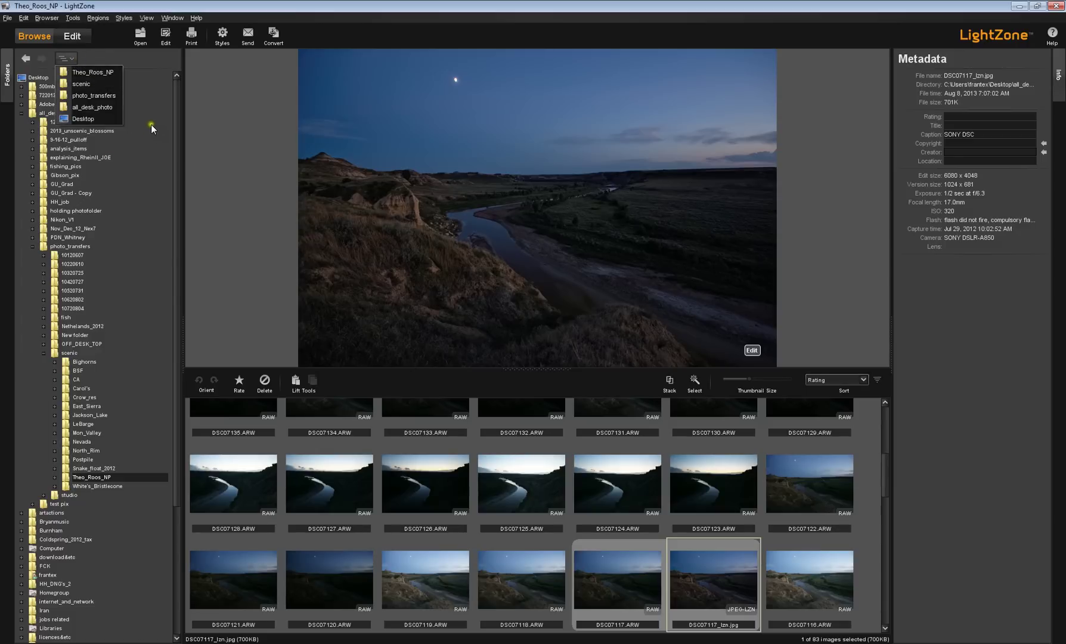
click(147, 62)
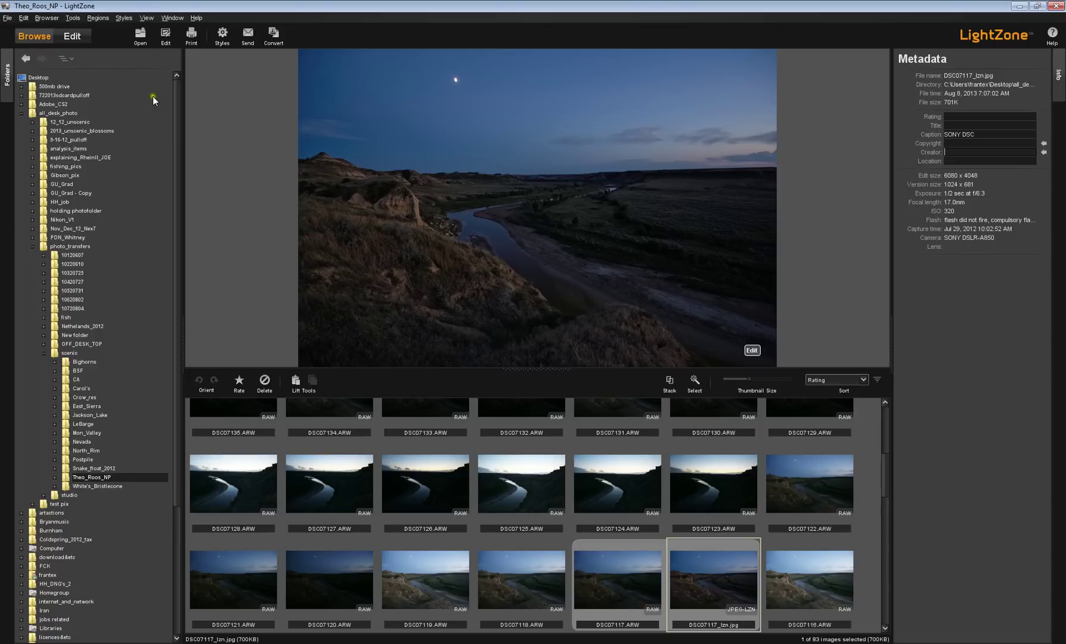
click(28, 59)
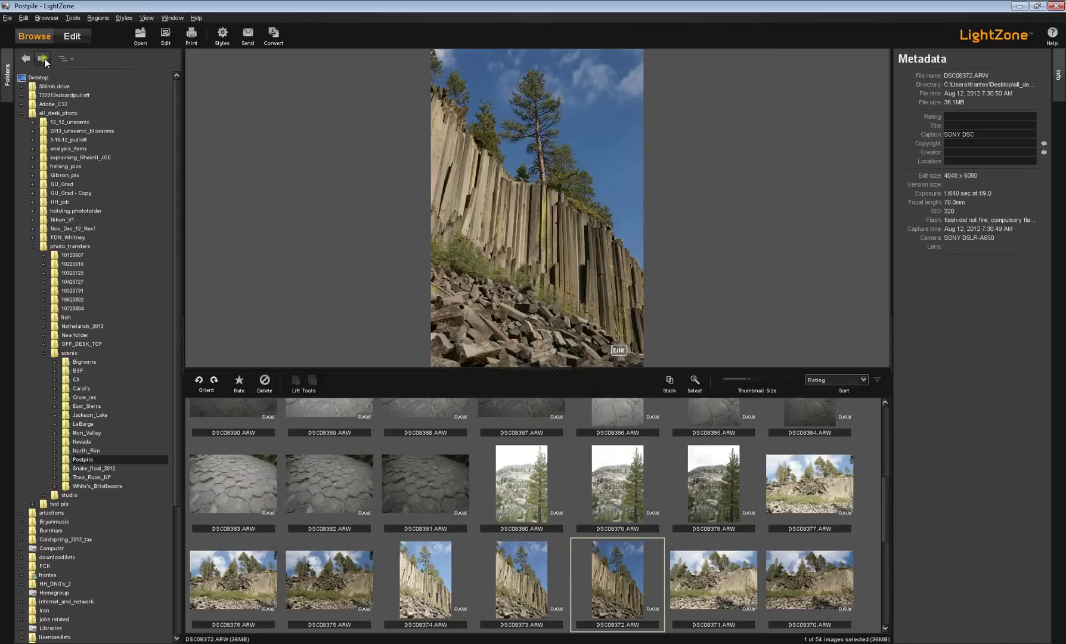
click(44, 59)
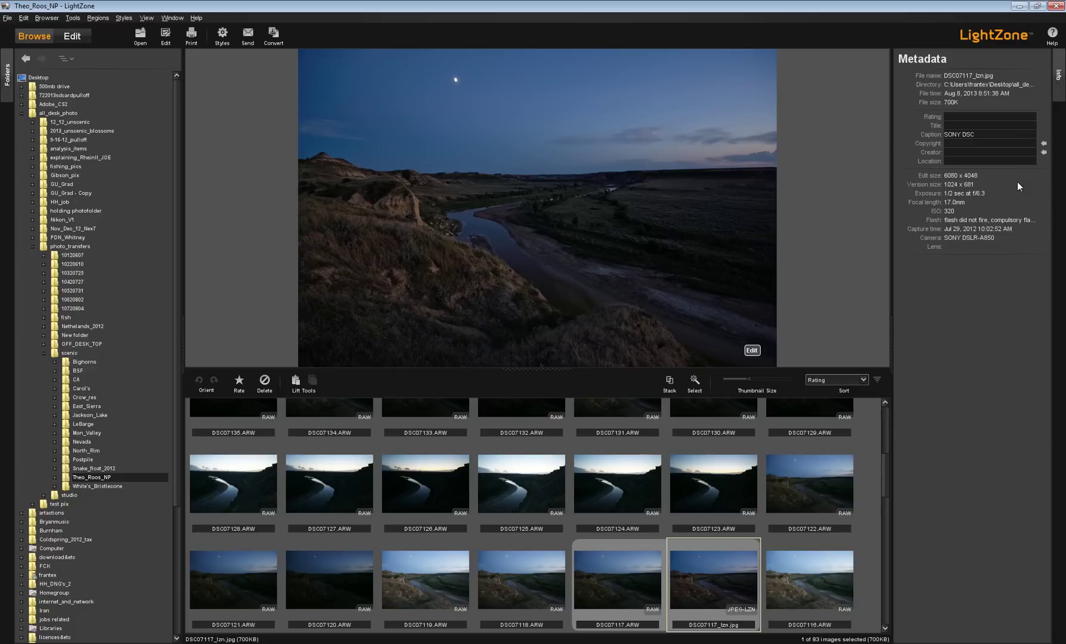
Step: Fill in the Copyright and Creator metadata of DSC07117_lzn.jpg with the saved notice and creator's name, and check the rating choices
click(965, 159)
click(1044, 146)
click(1044, 153)
click(1030, 116)
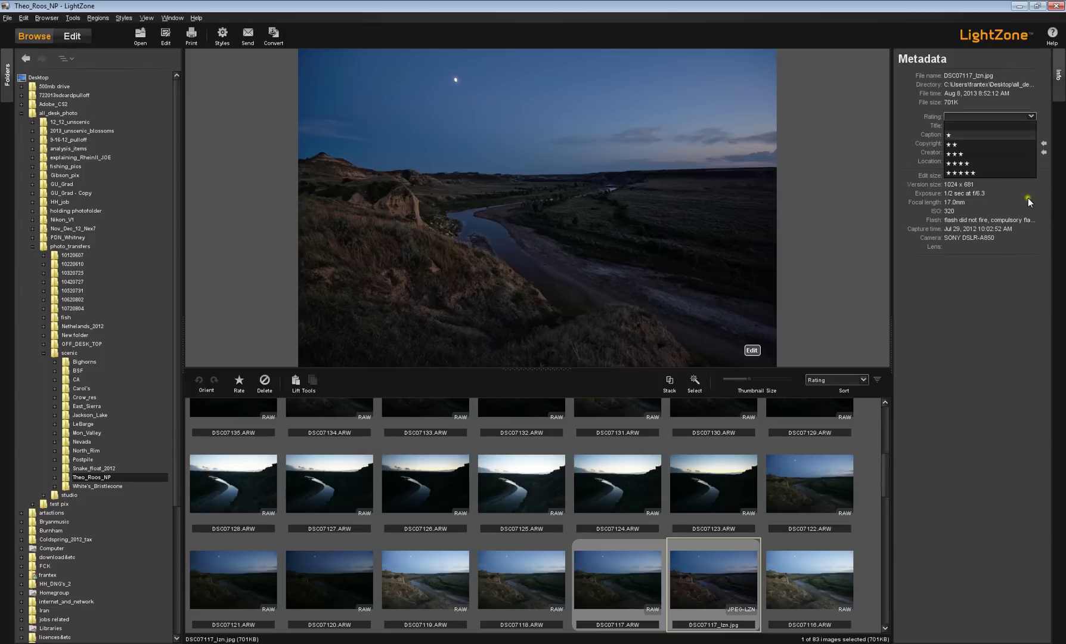
click(1047, 98)
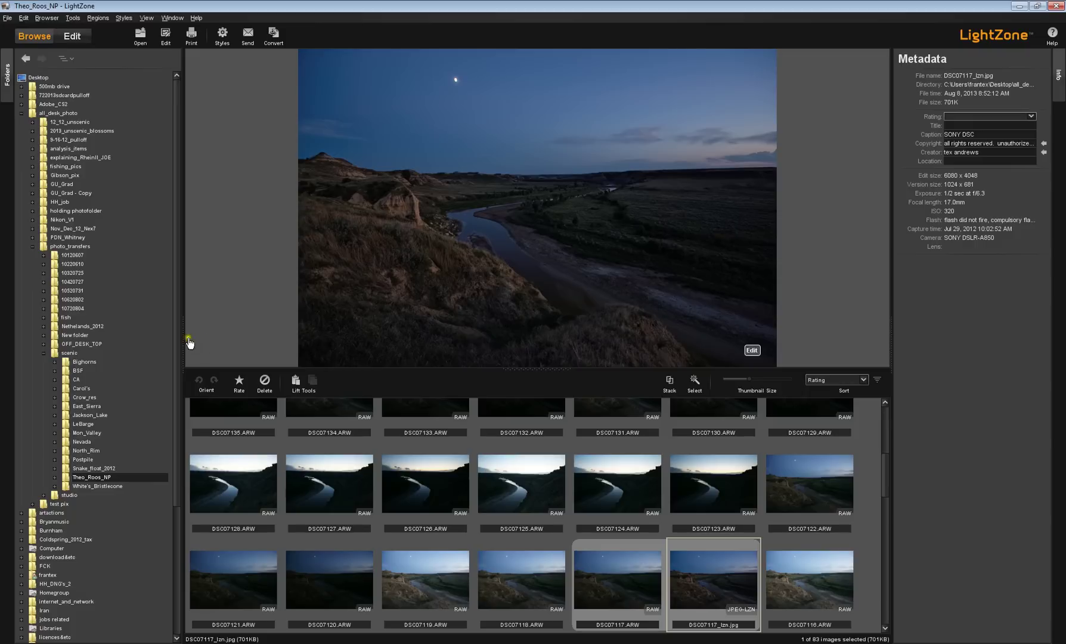
Step: Enlarge the image preview over the thumbnails, narrow the folder tree, and adjust the metadata area's width to fit its fields
drag(182, 344, 144, 345)
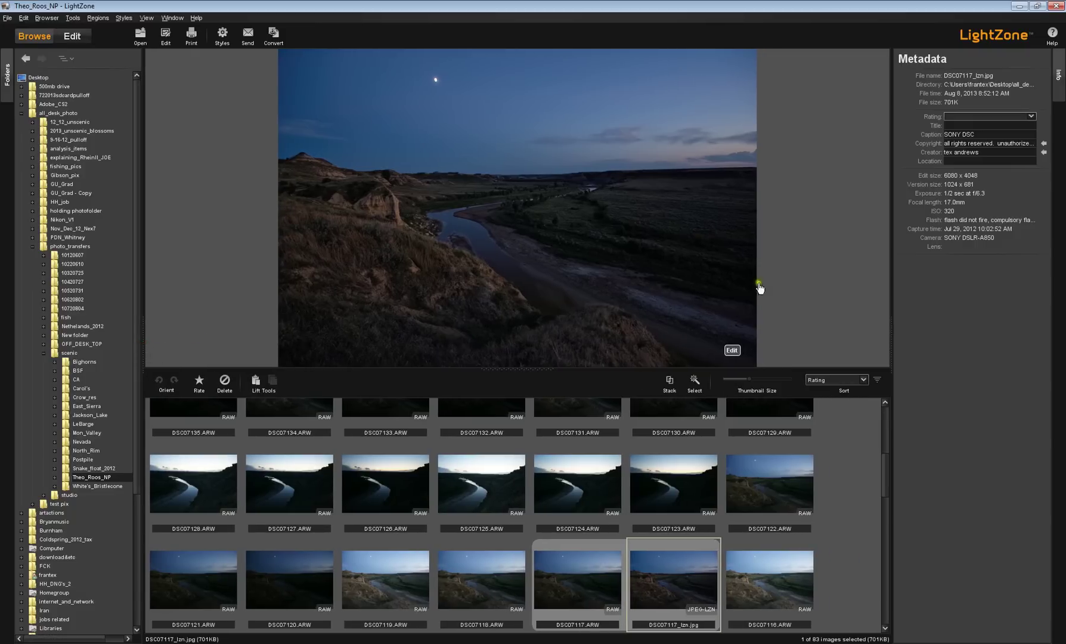
drag(895, 337, 958, 335)
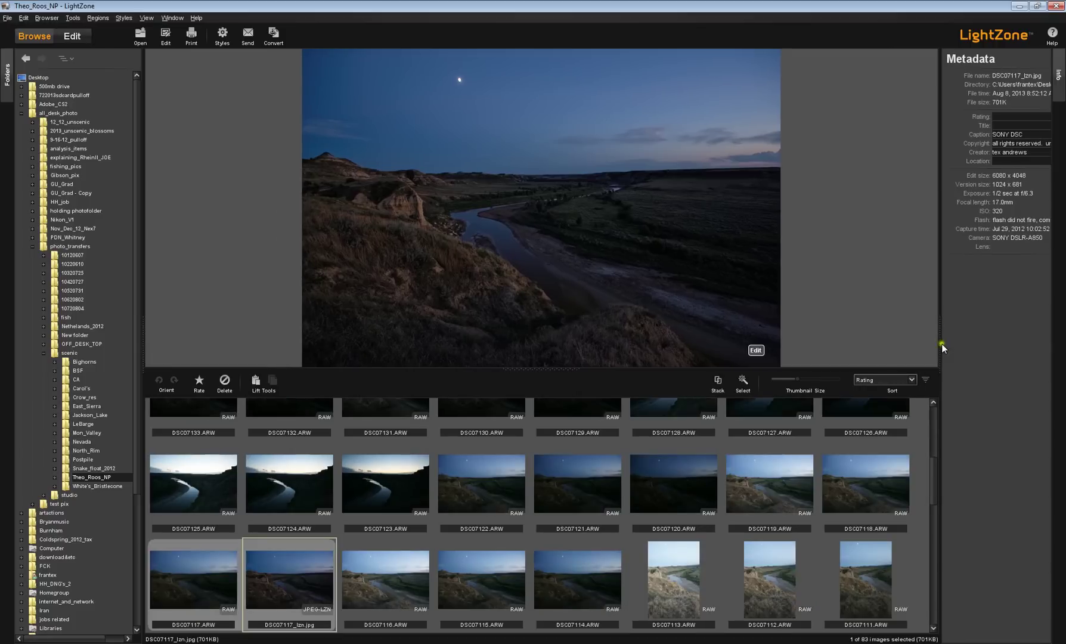
drag(550, 368, 551, 478)
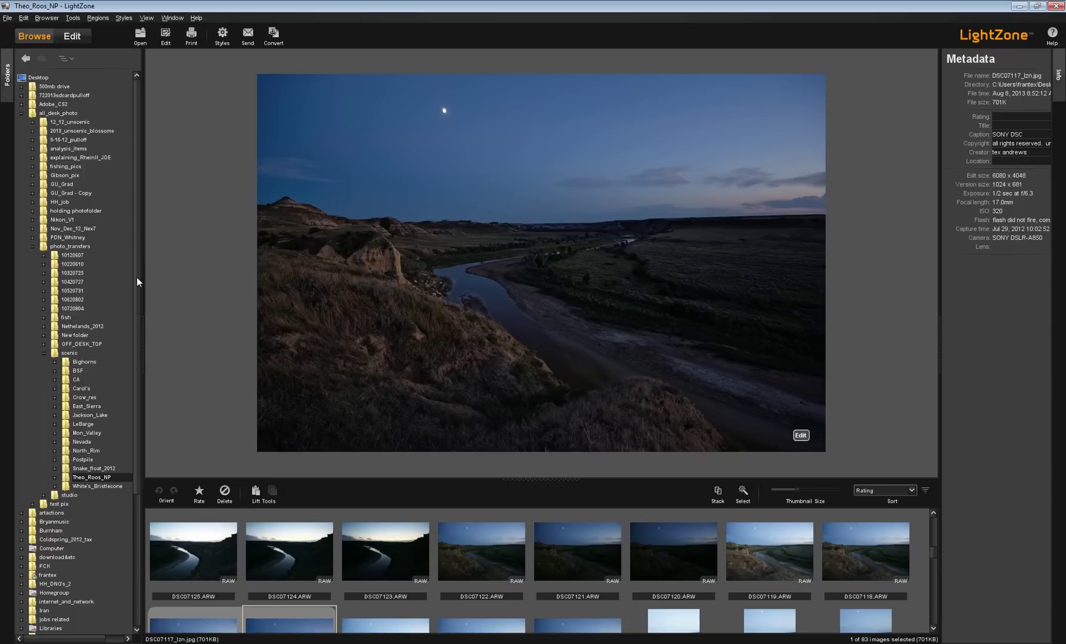
drag(136, 276, 137, 344)
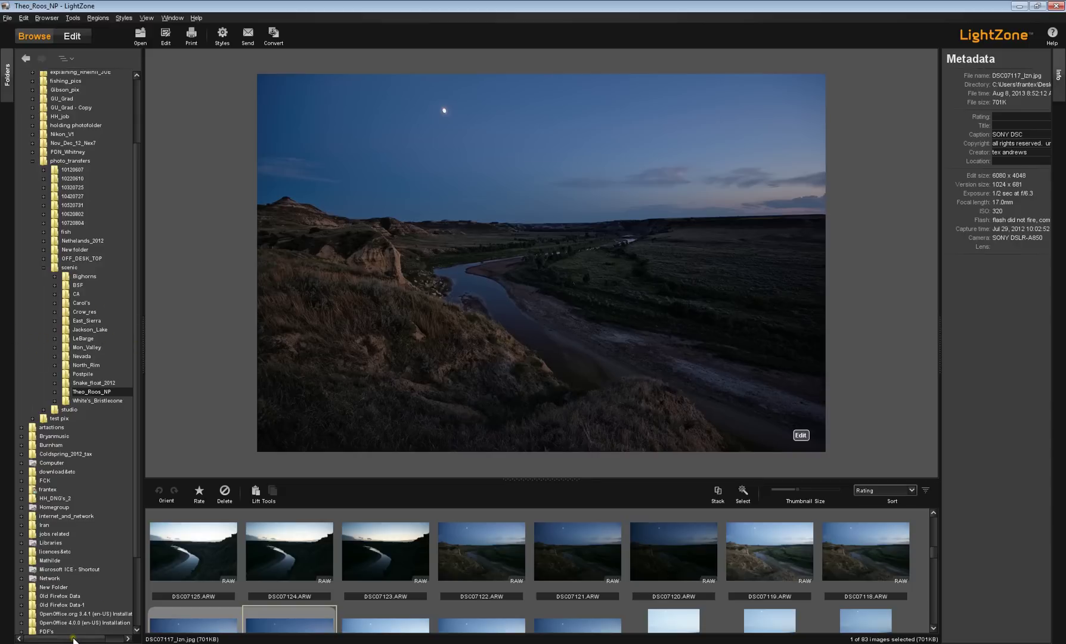
drag(74, 639, 93, 640)
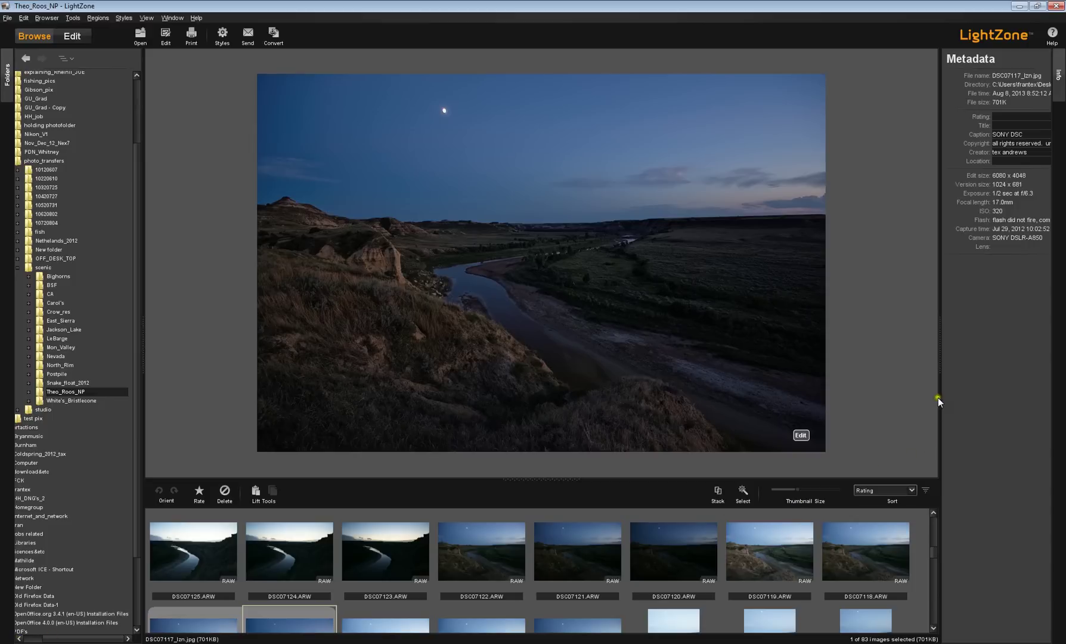
drag(940, 355, 882, 355)
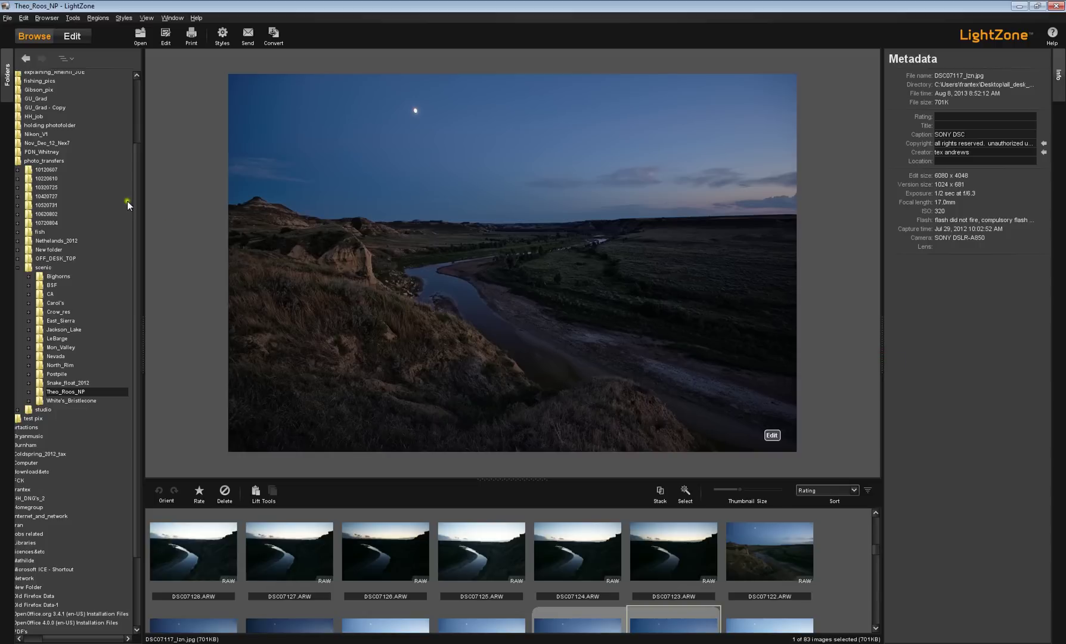
Step: Collapse the folder tree and the metadata area so the preview and thumbnails use the full window width
click(7, 78)
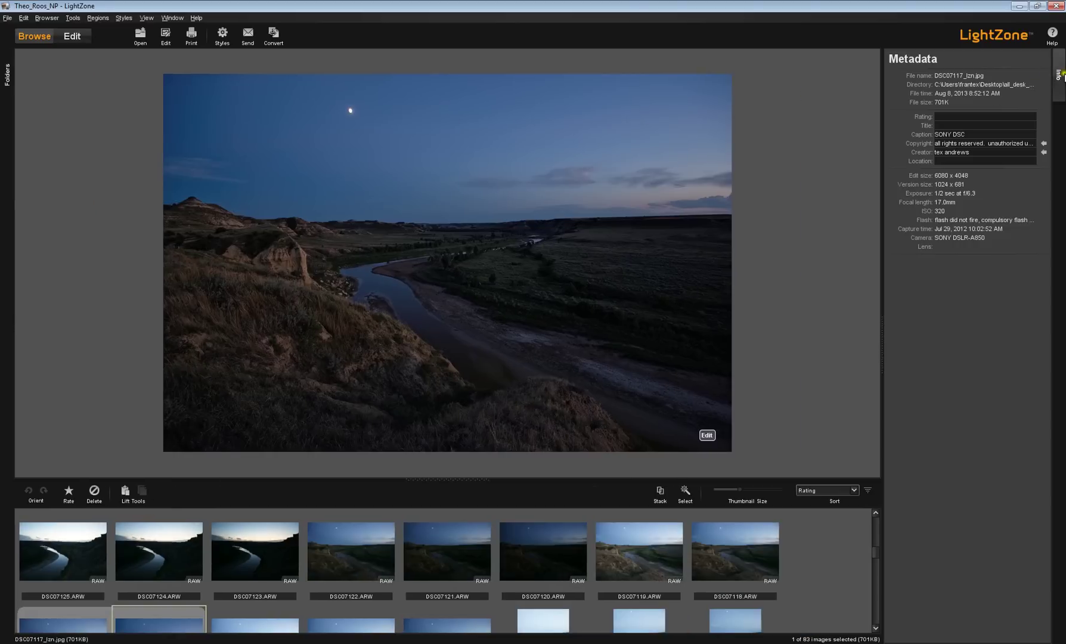
click(1059, 76)
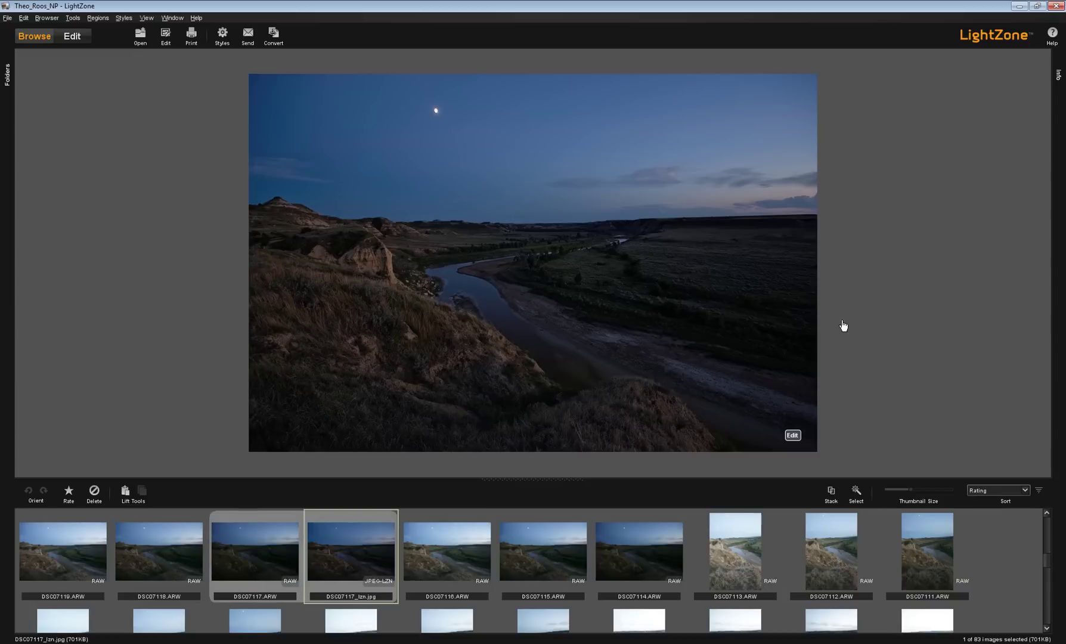
click(900, 325)
Step: Compare DSC07117_lzn.jpg side by side with DSC07116, DSC07115 and DSC07114, view DSC07113 alone, and return to DSC07117_lzn.jpg
ctrl+click(460, 551)
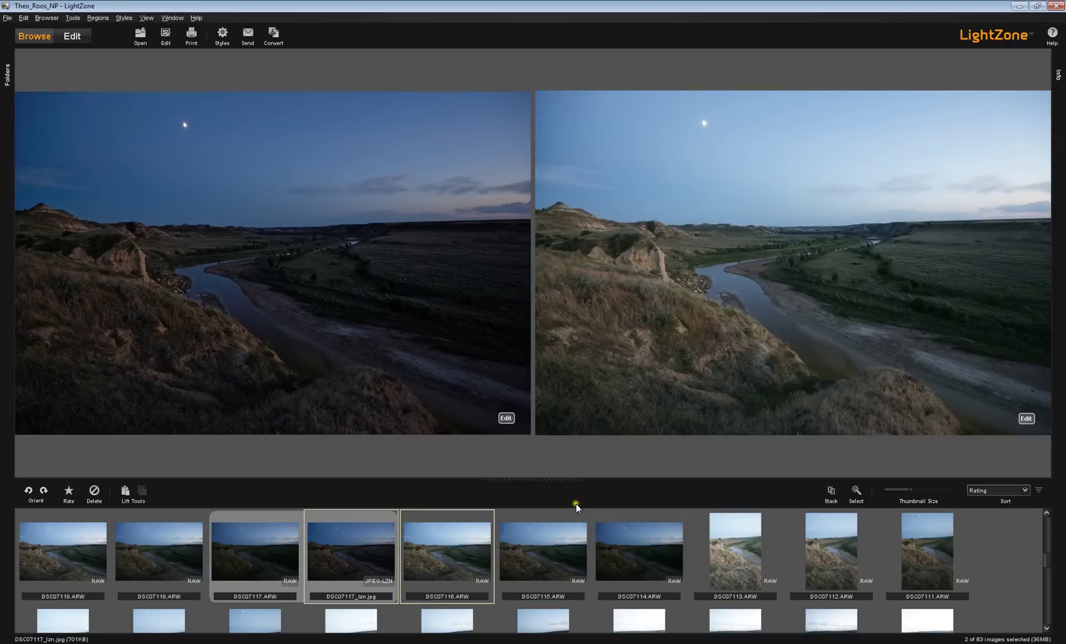
ctrl+click(547, 545)
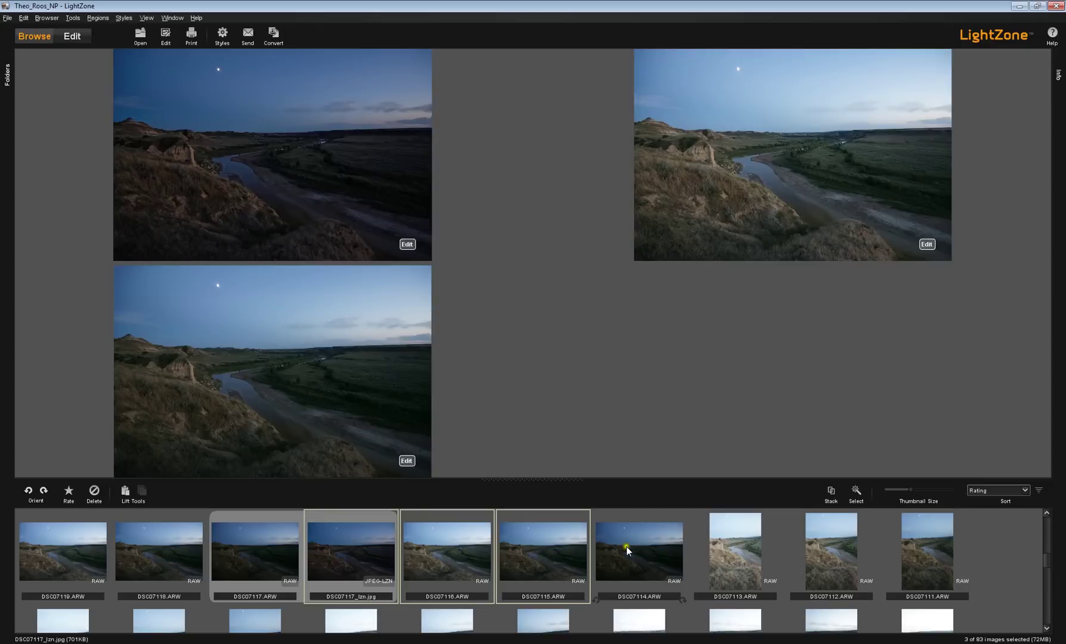
ctrl+click(626, 547)
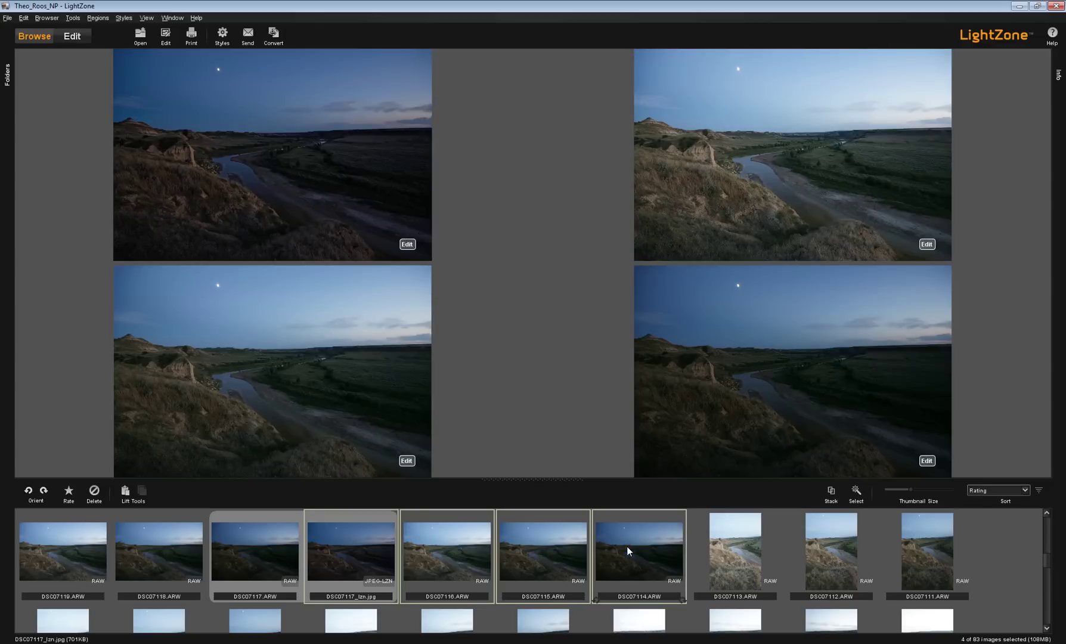
click(734, 550)
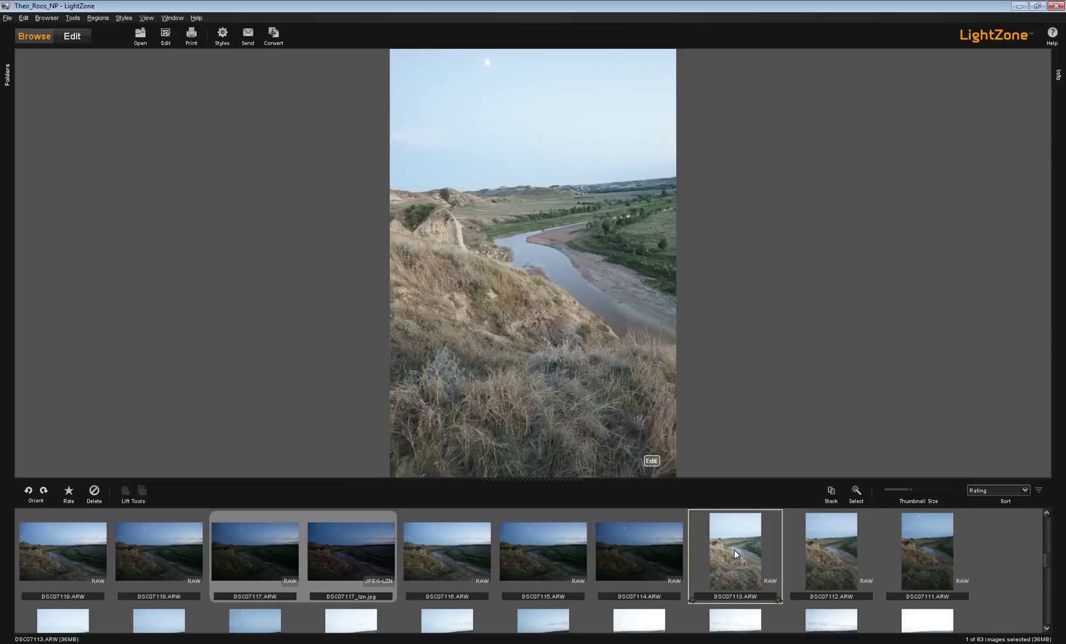
click(375, 541)
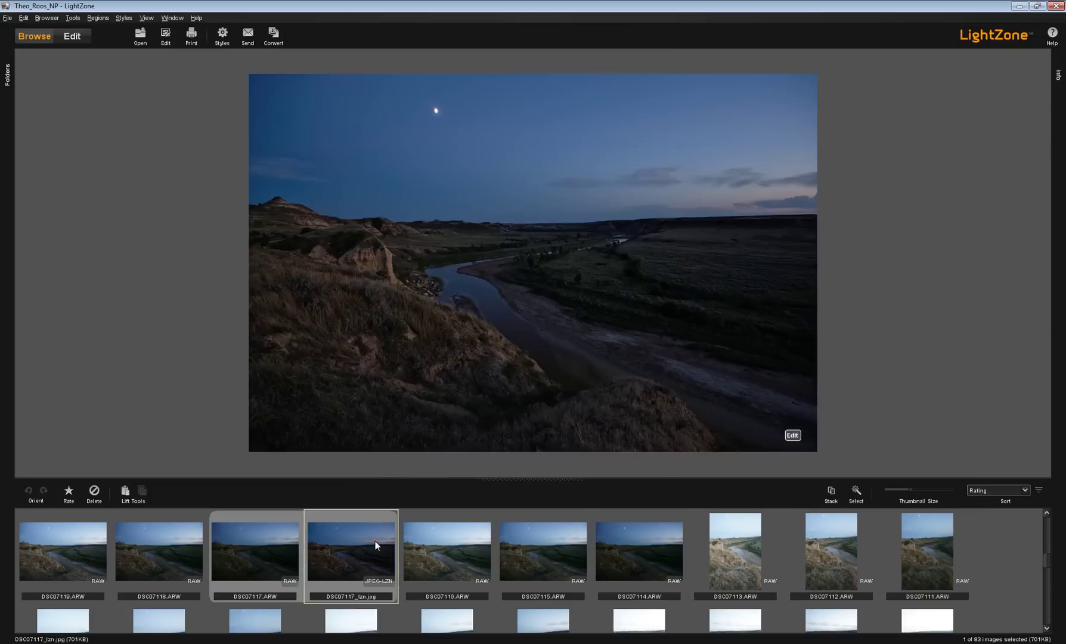
Step: Look at the file-opening dialog and its folder location choices, and close it without opening a file
mouse_move(298, 518)
click(143, 36)
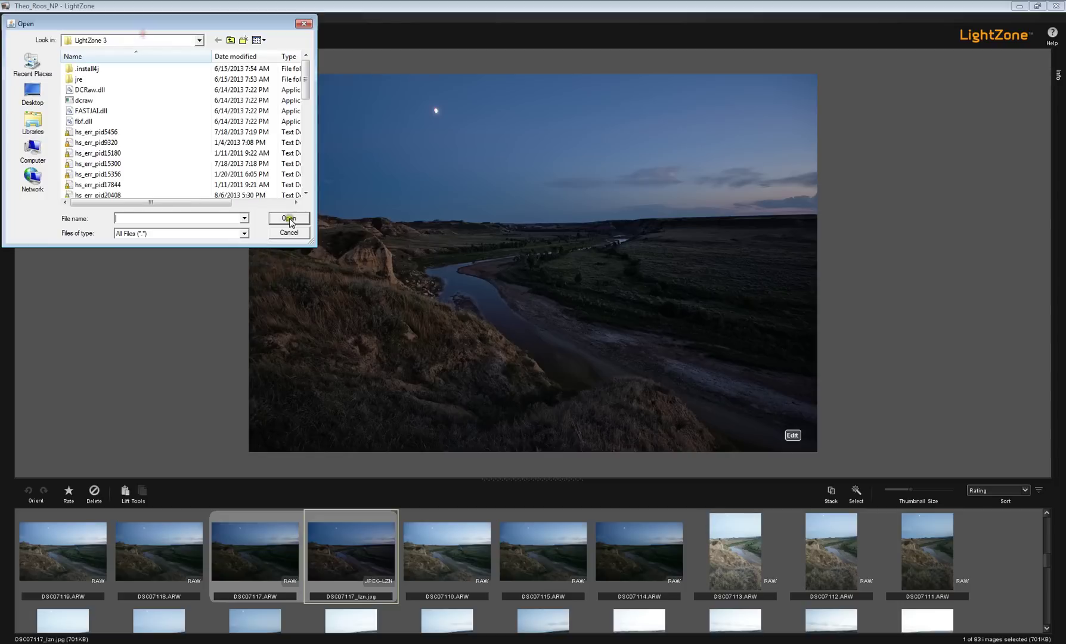
click(200, 40)
click(199, 40)
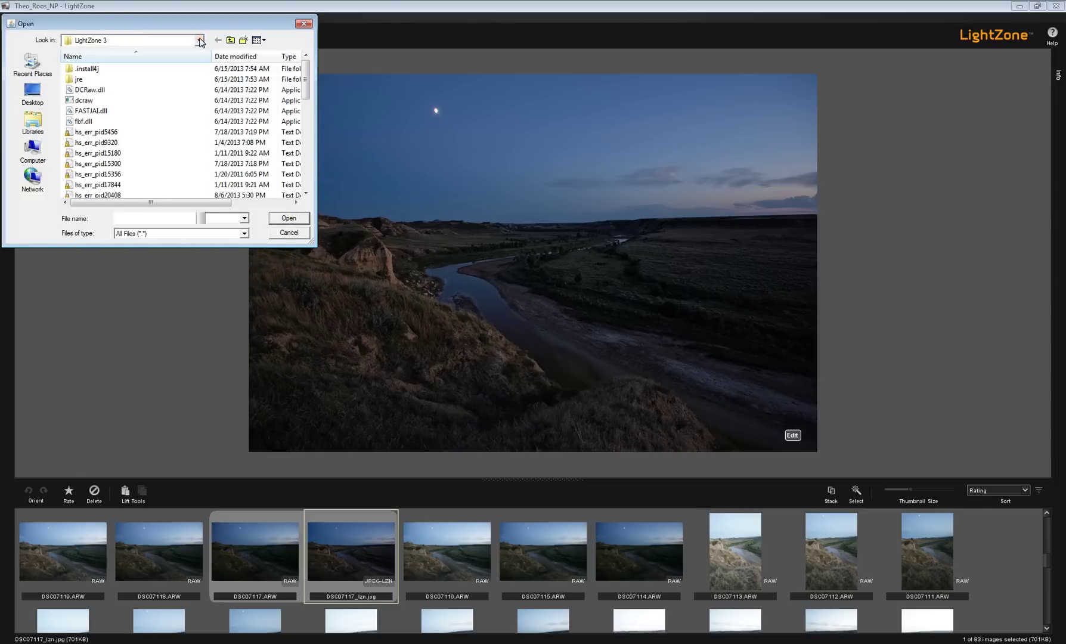
click(289, 233)
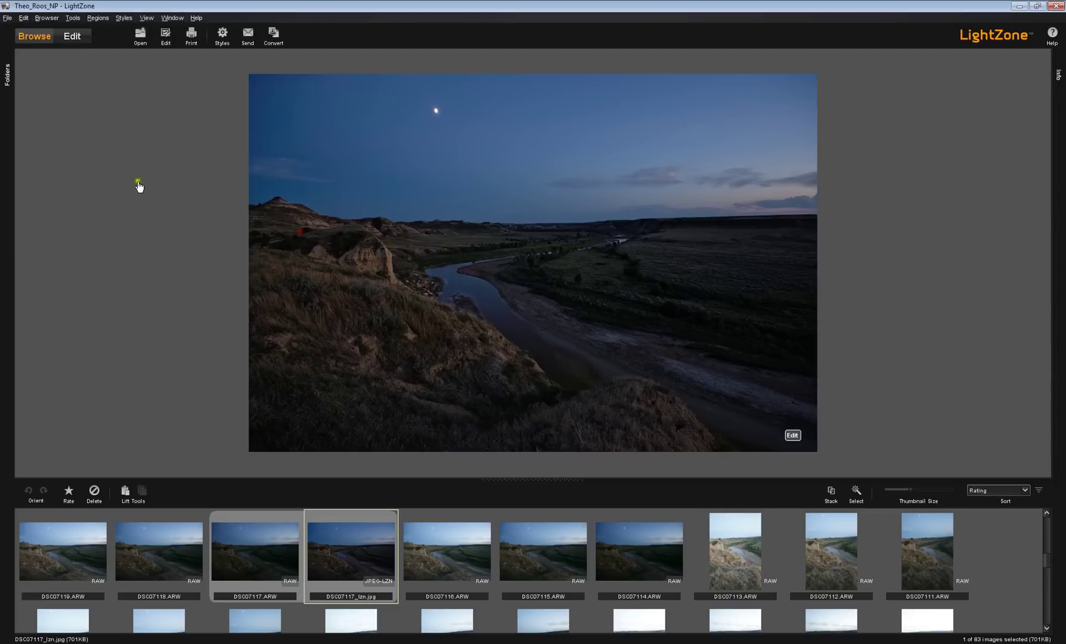
Step: Examine the style categories available for the selected image without applying any style
click(166, 36)
click(223, 34)
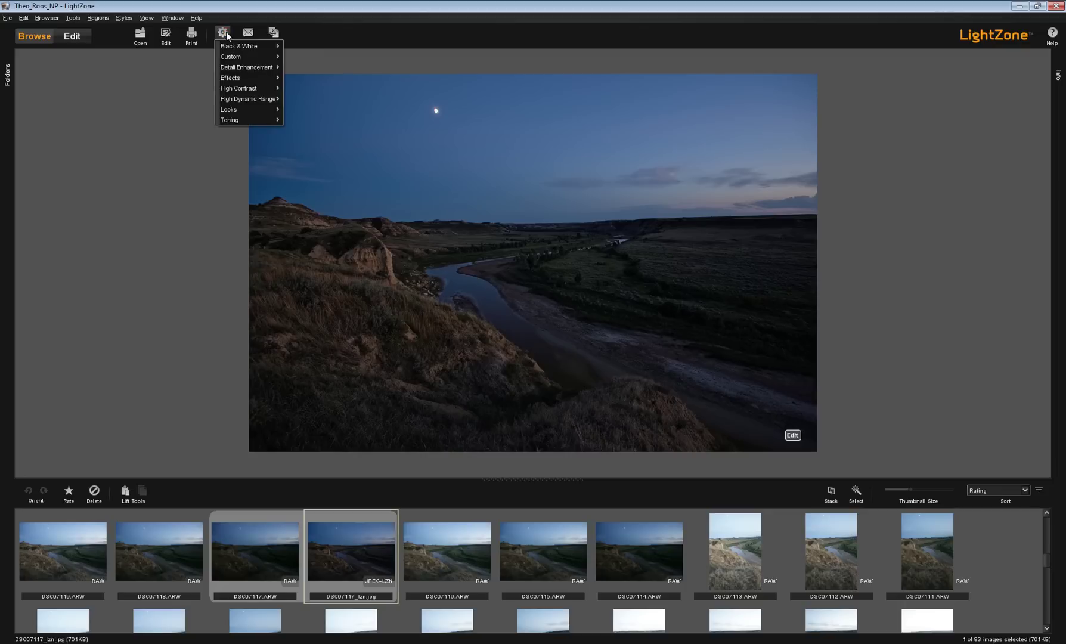
mouse_move(235, 75)
click(362, 37)
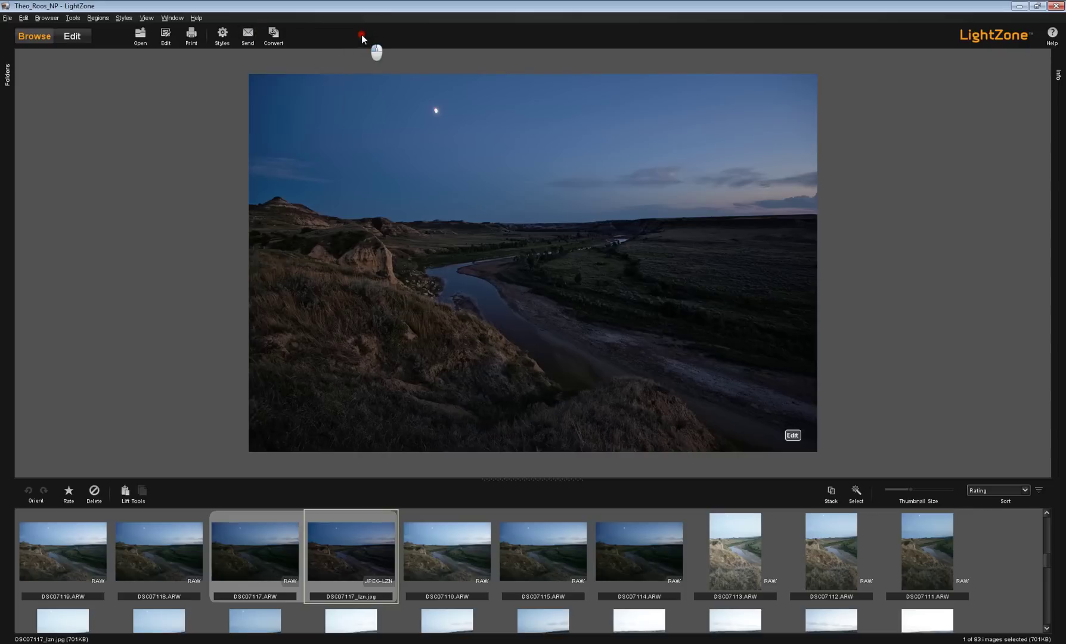
Step: Review the output size choices and send the selected image to the Spring_2013_LZ_Dev folder at 1920x1440
click(248, 35)
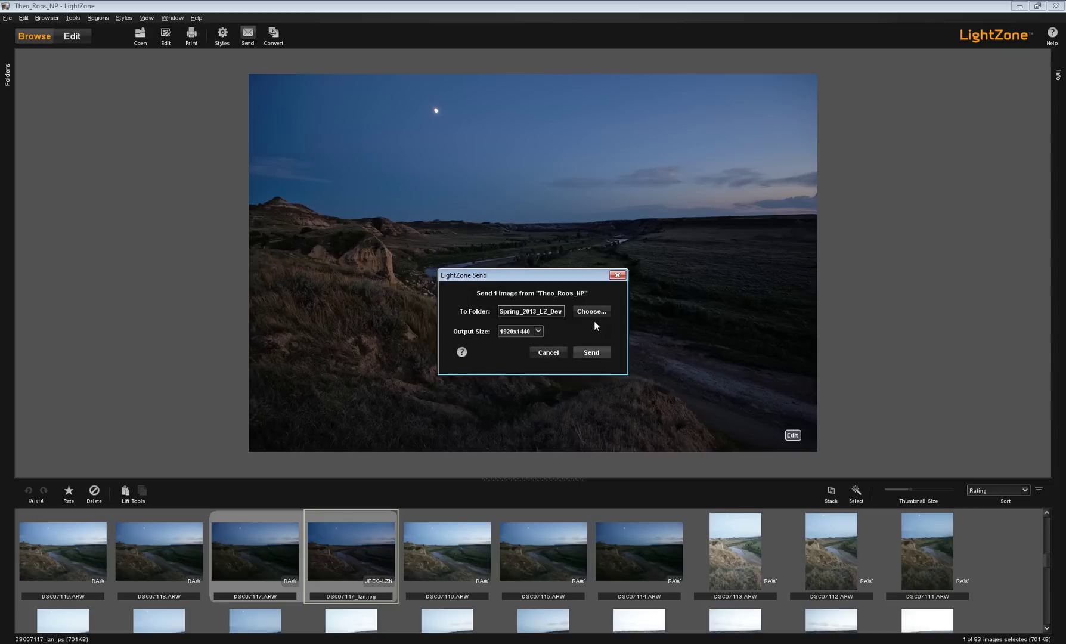
click(539, 332)
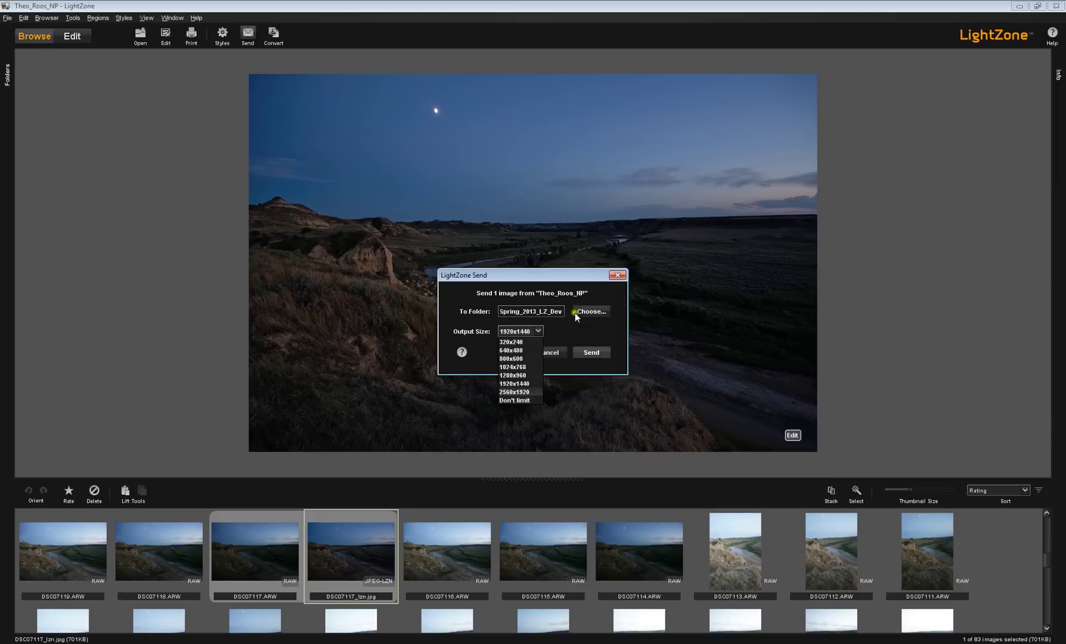
click(621, 325)
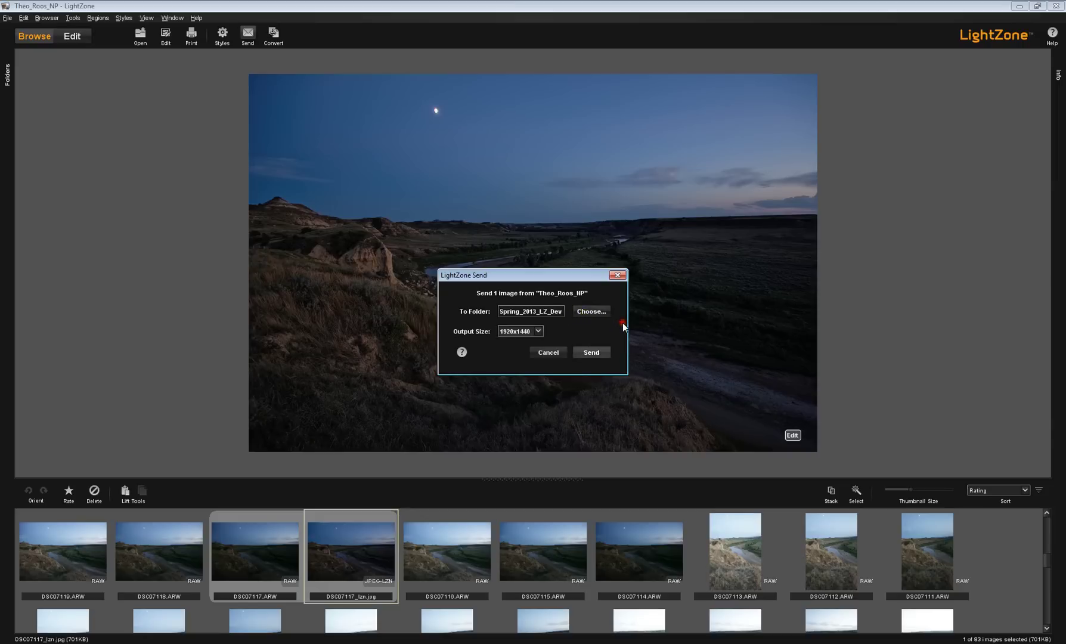
click(592, 352)
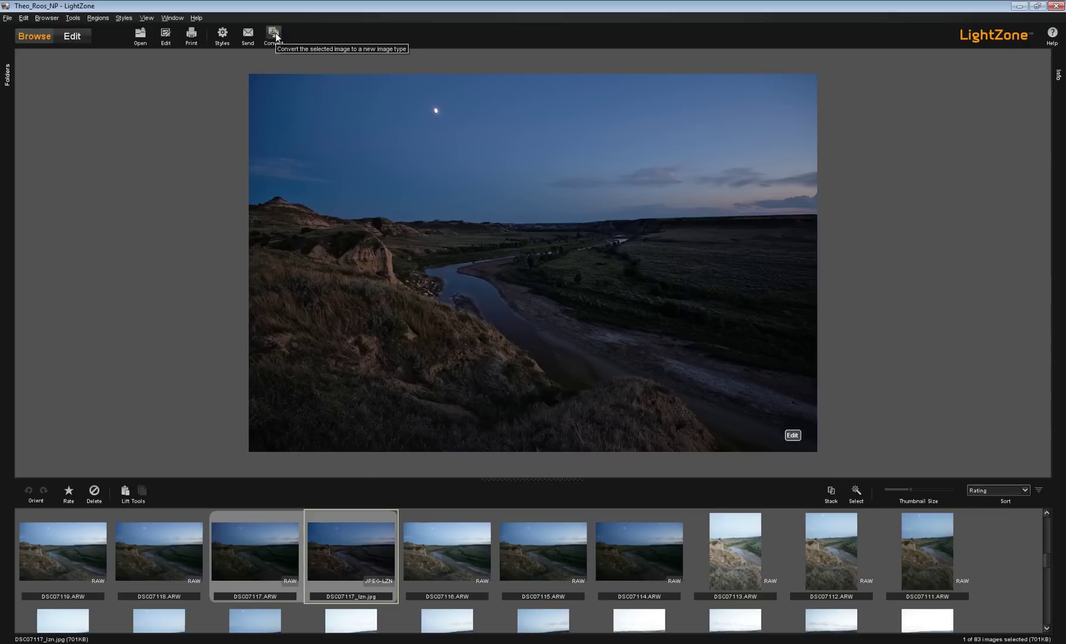
Step: Review the batch conversion settings for the selected image and close them without starting a conversion
click(274, 35)
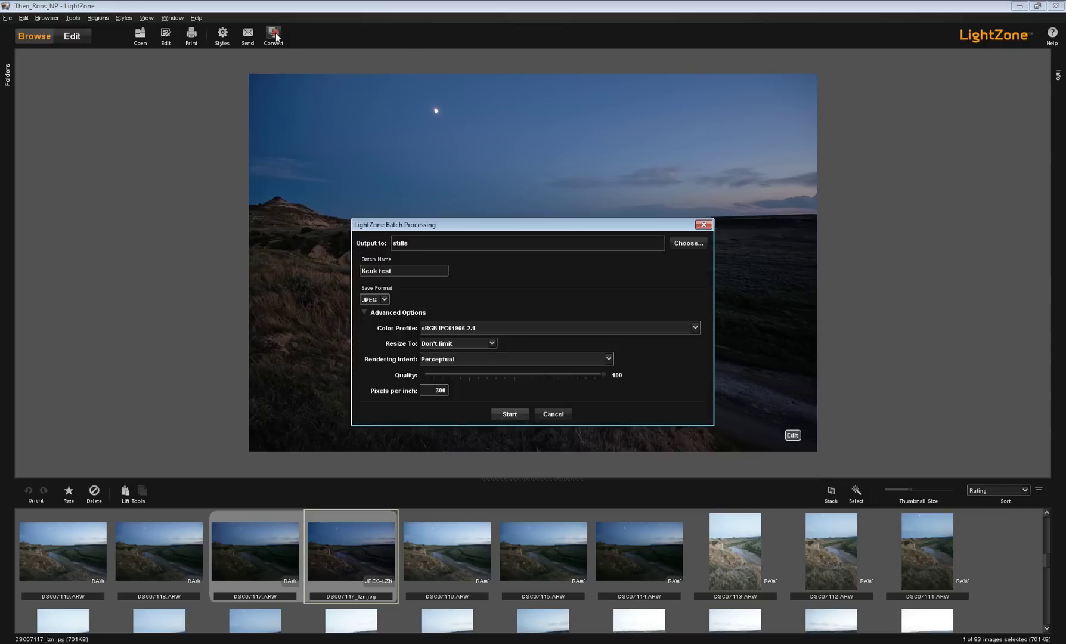
click(704, 225)
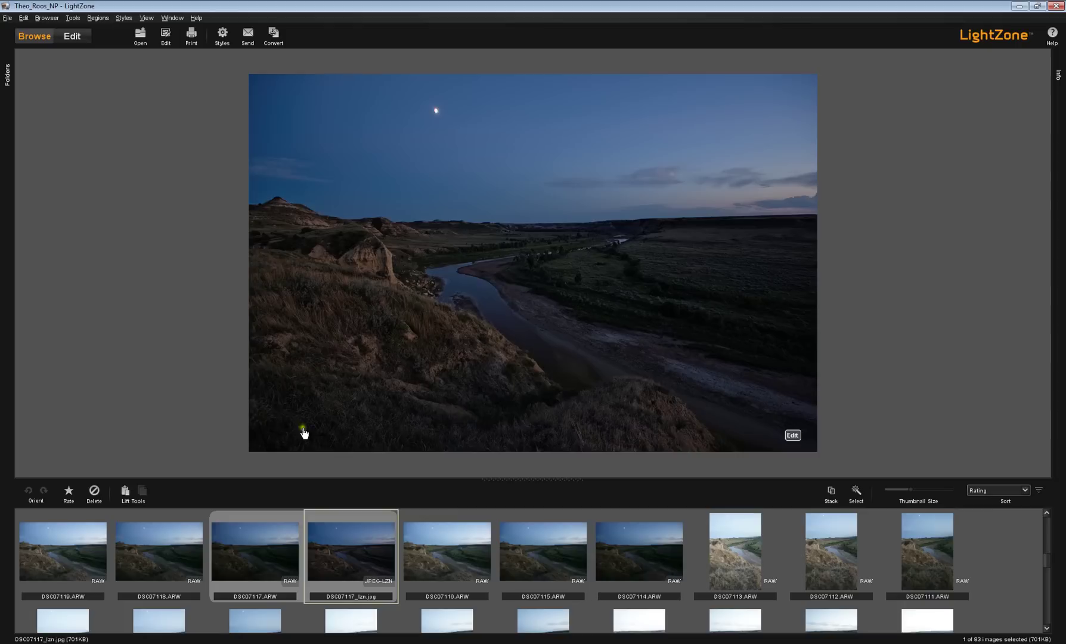
click(294, 54)
click(170, 485)
Step: Examine the 90-degree rotation, rating, deletion and toolstack-copying commands for the selected image
click(27, 495)
click(27, 491)
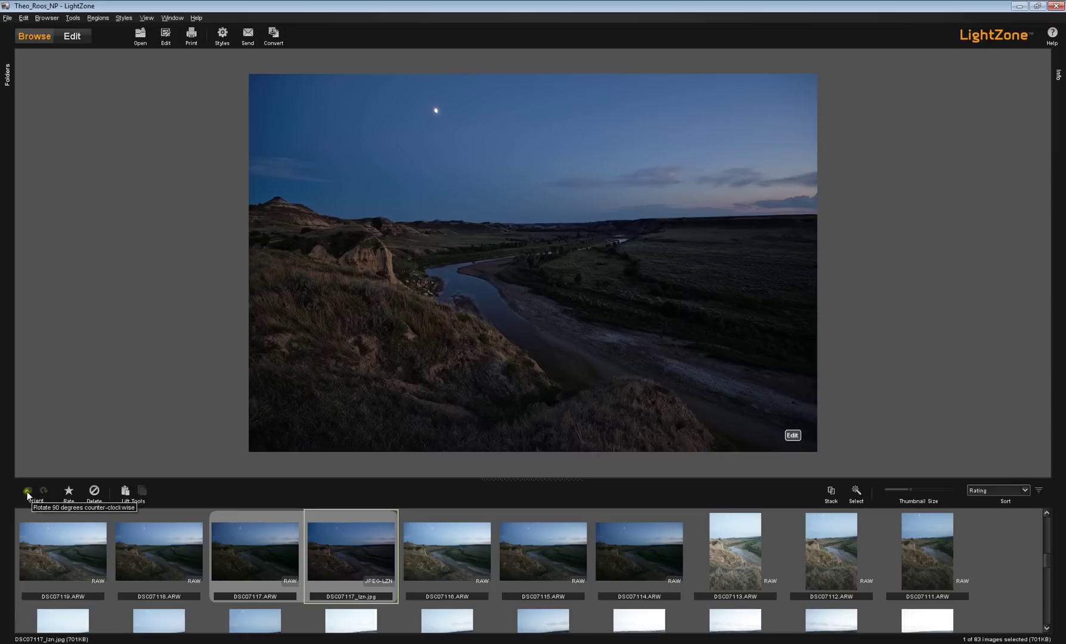
click(43, 492)
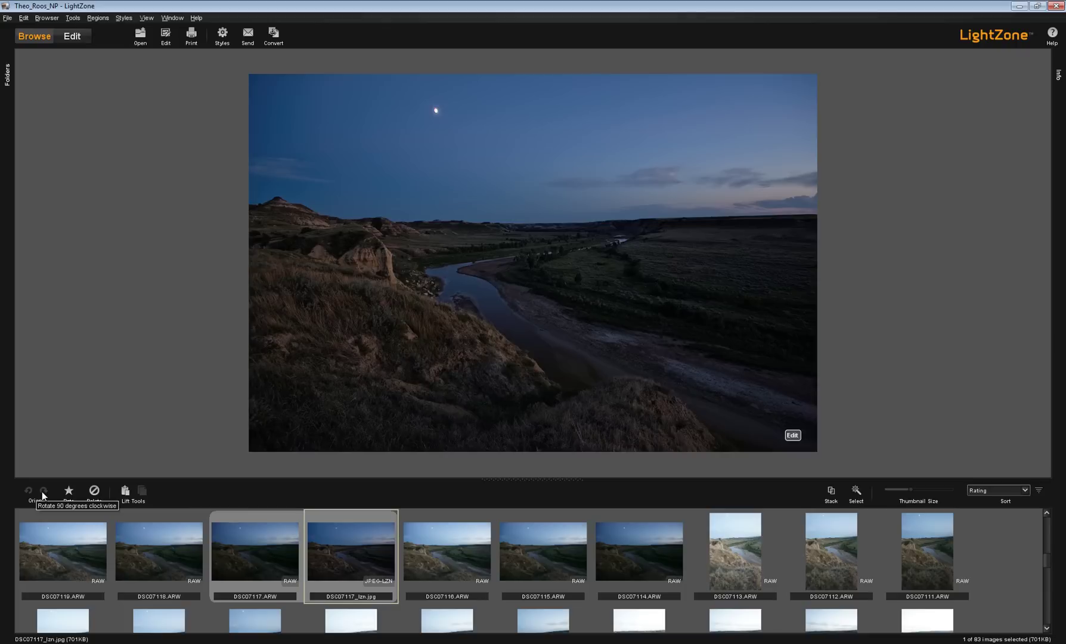
click(71, 490)
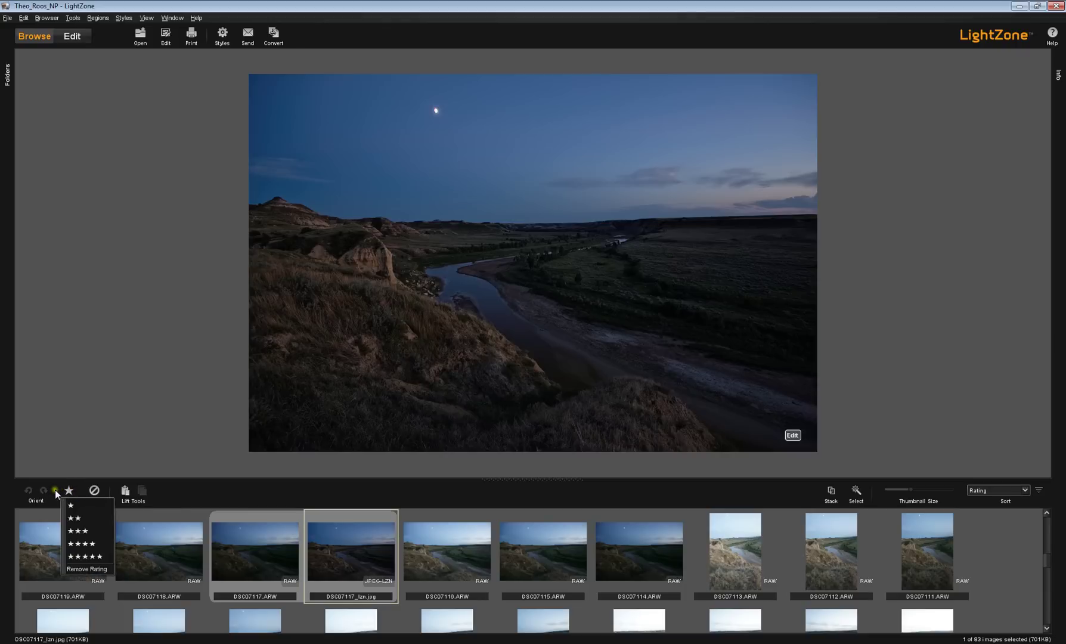
click(68, 490)
click(95, 491)
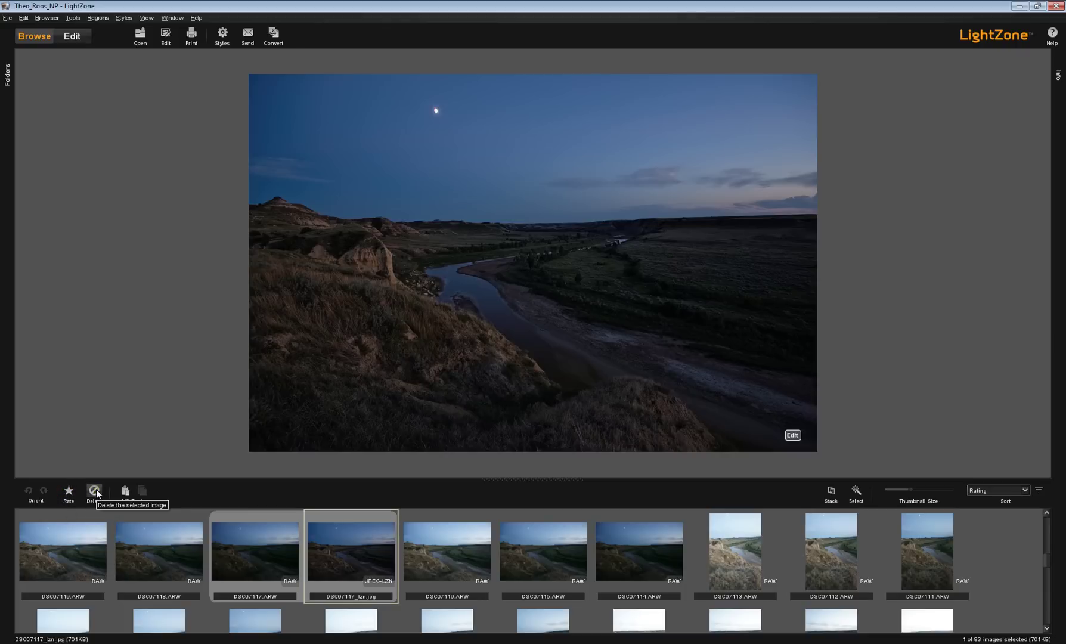
click(127, 491)
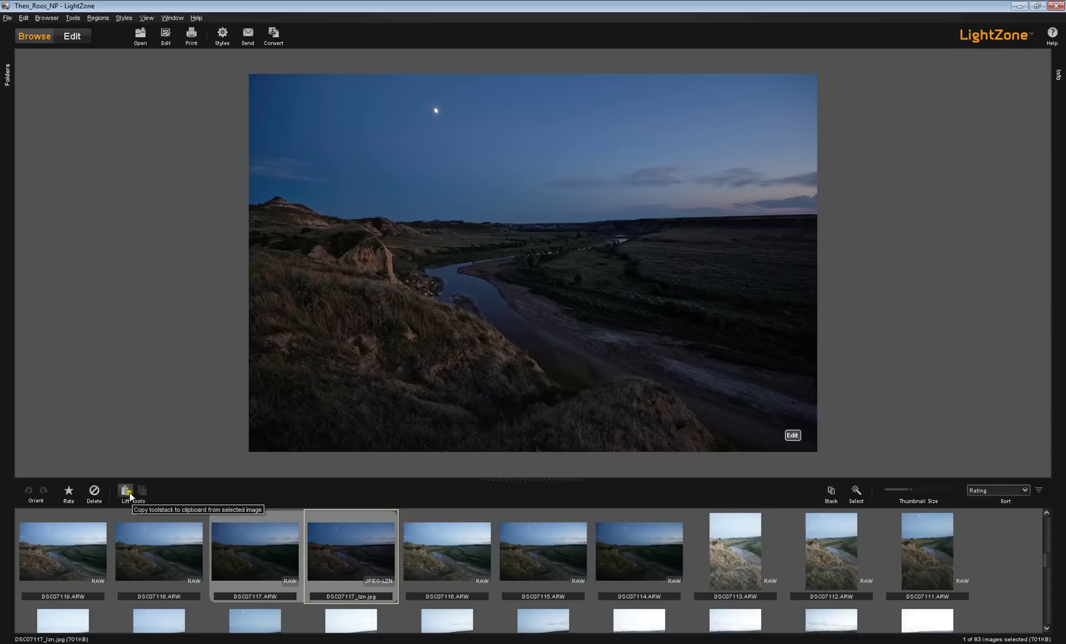
Step: Examine the commands for copying the toolstack from DSC07117_lzn.jpg and pasting it onto other images
click(137, 490)
click(126, 490)
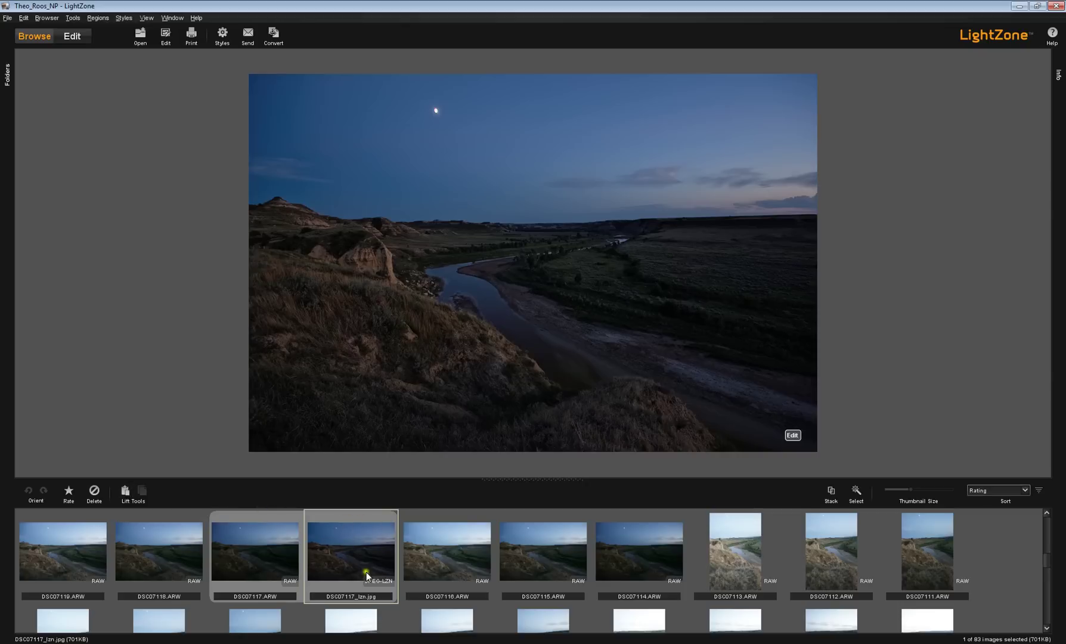
click(125, 492)
click(355, 581)
click(125, 492)
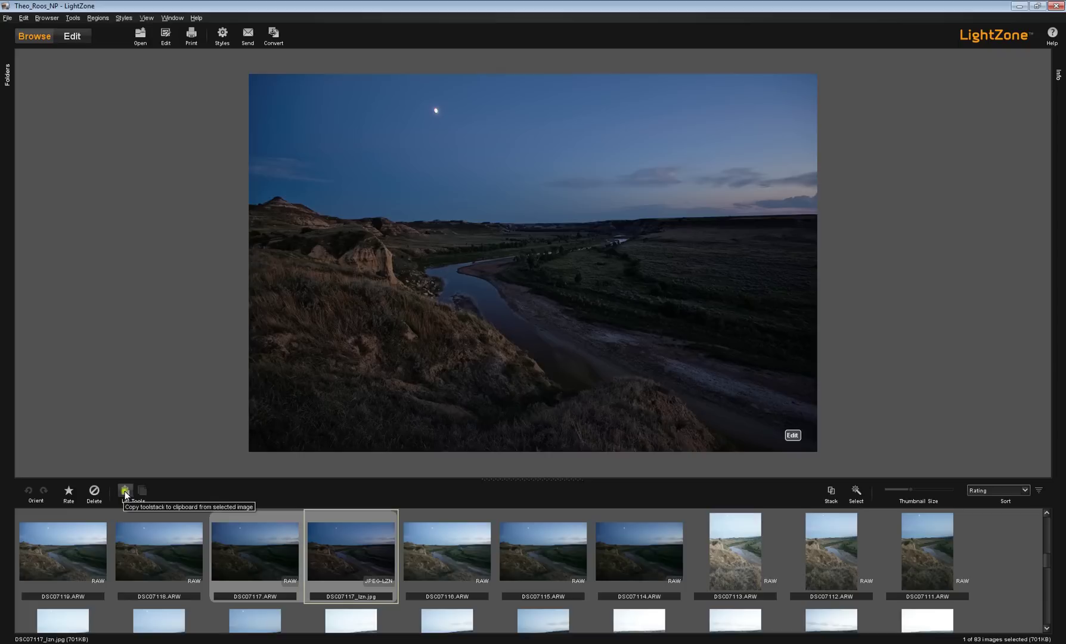
click(139, 488)
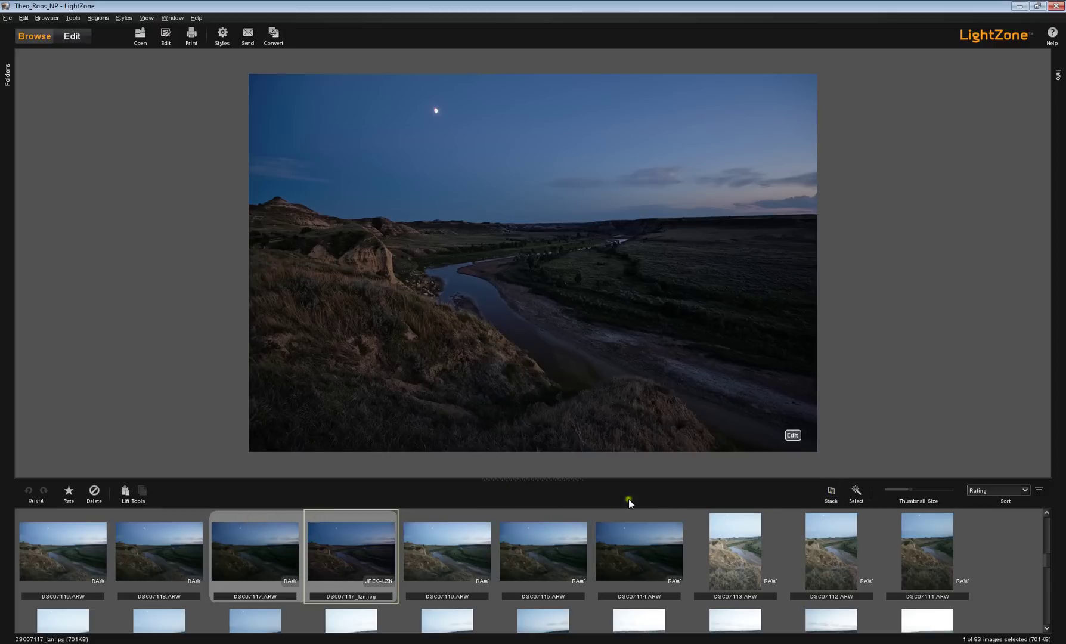
Step: Collapse the DSC07117 image versions into a single stack and expand them again
click(830, 493)
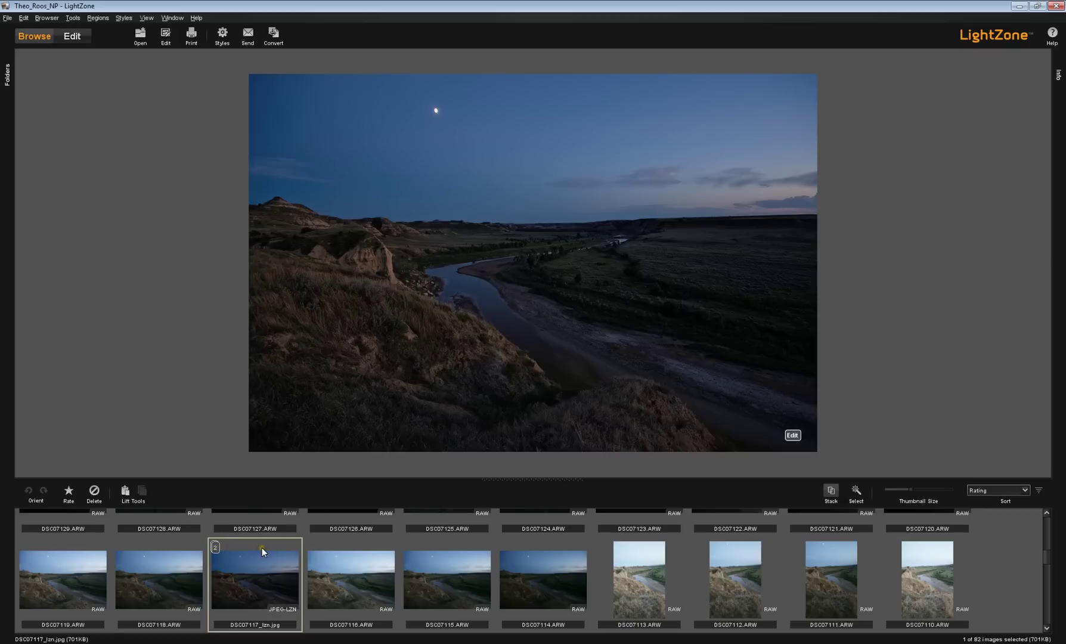
click(831, 491)
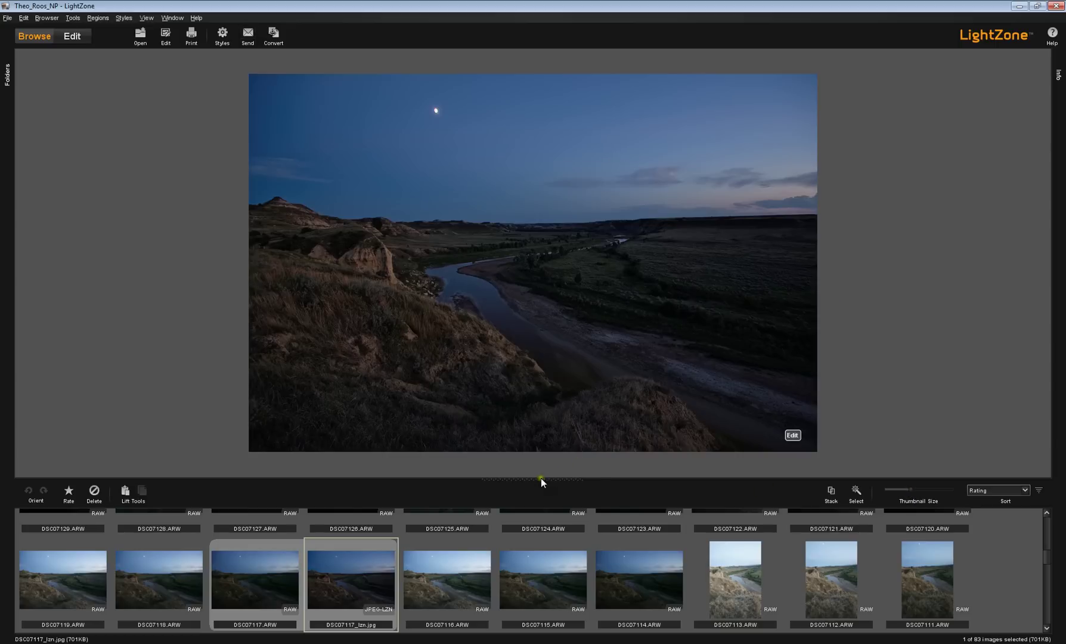
Step: Enlarge the thumbnail area to about three rows by shrinking the preview, and slightly adjust the thumbnail size
drag(538, 481, 533, 334)
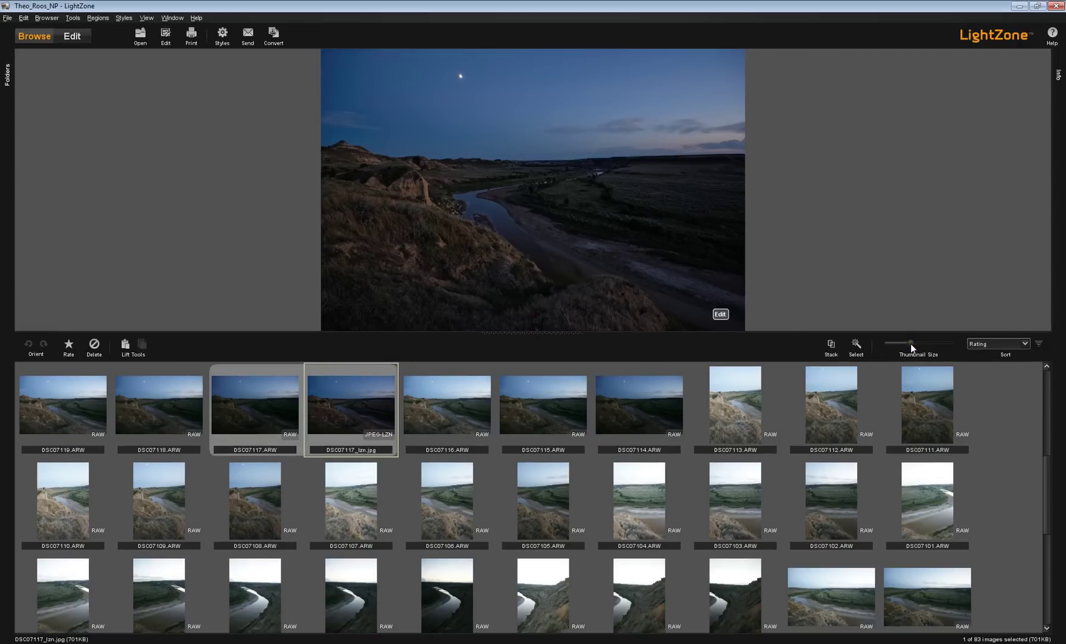
mouse_move(910, 344)
mouse_down()
mouse_move(924, 343)
mouse_move(911, 346)
mouse_up()
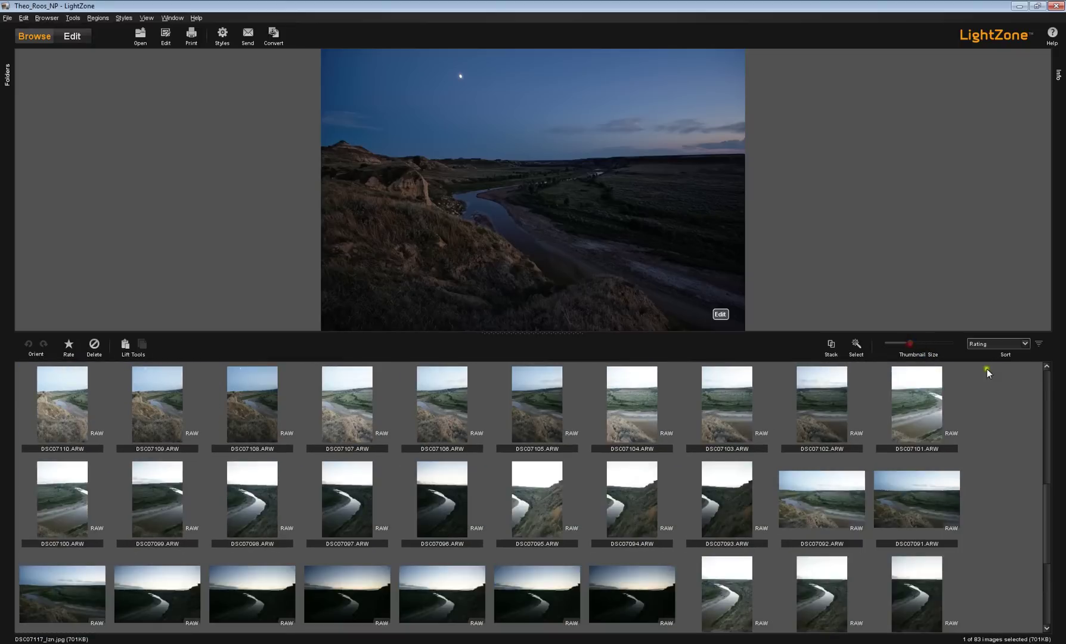
Step: Review the available sort criteria while keeping Rating, and reverse the thumbnail sort order and restore it
click(1025, 344)
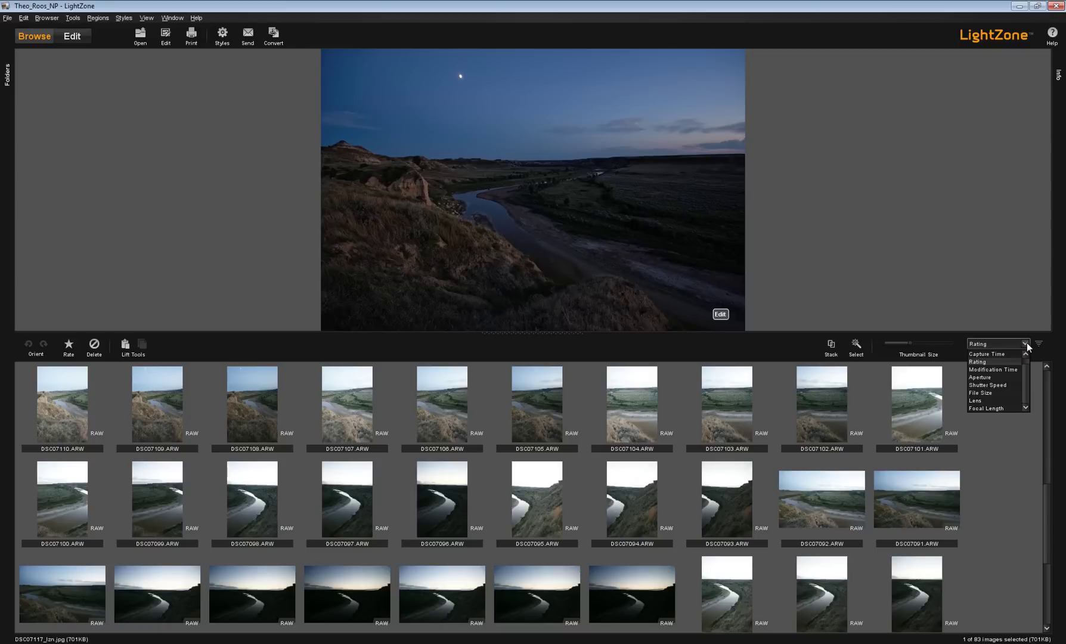
scroll(1029, 376, up, 1)
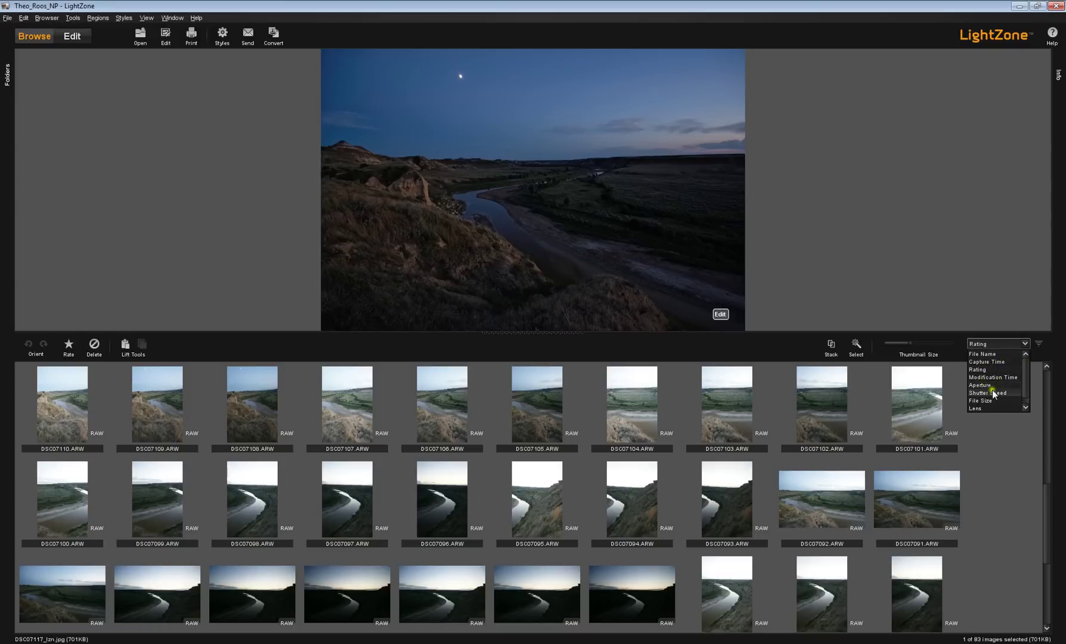
drag(1025, 392, 1026, 400)
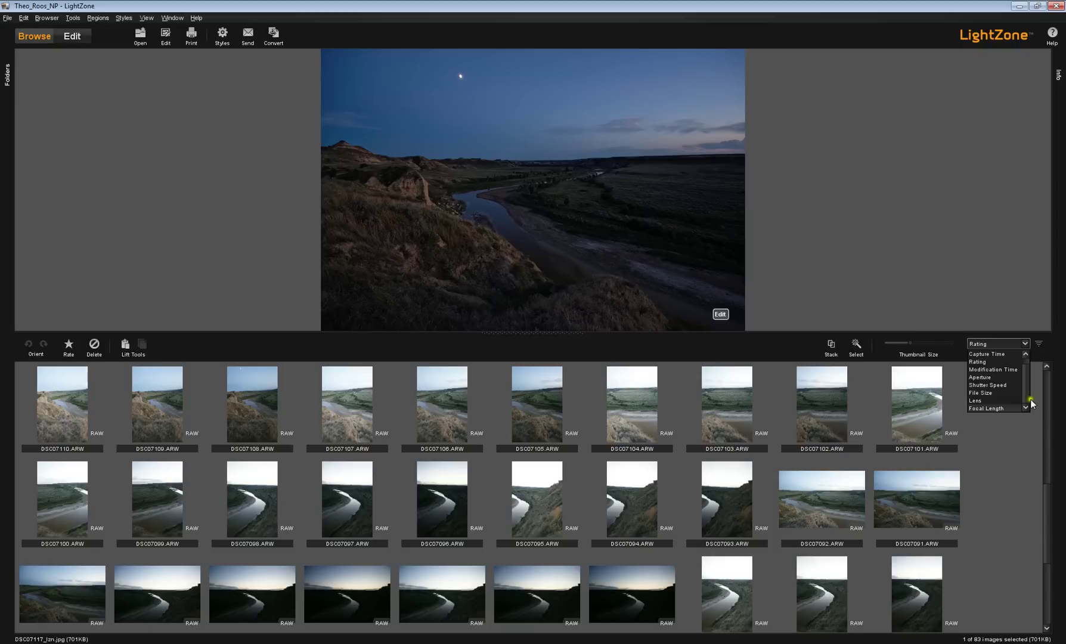
click(1039, 345)
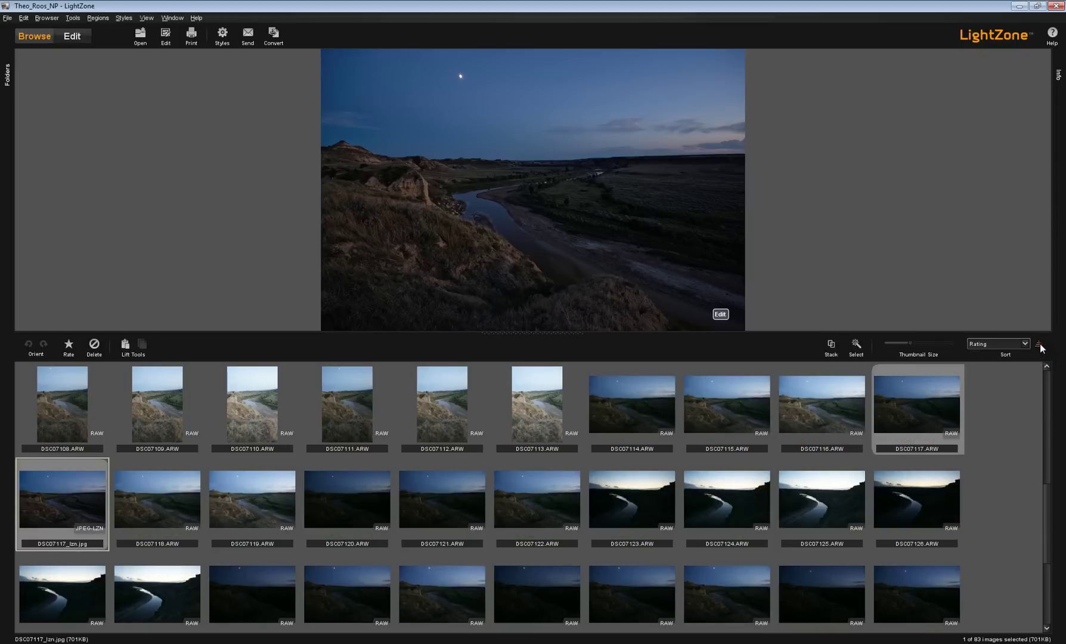
click(1039, 345)
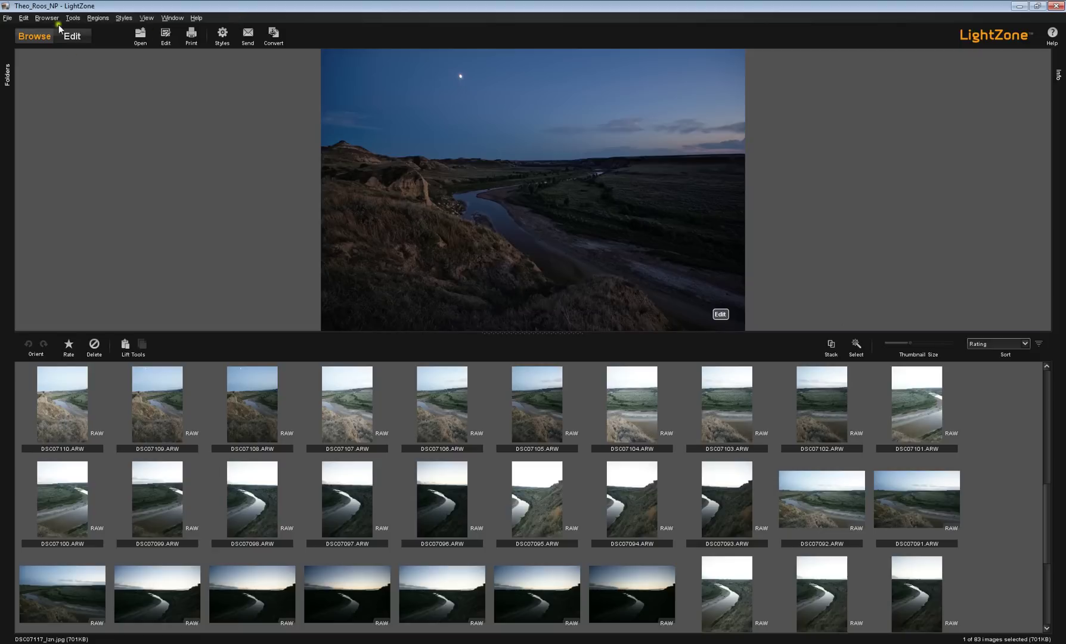
Step: Examine the available file, edit, regions, window and help commands without running any of them
click(8, 18)
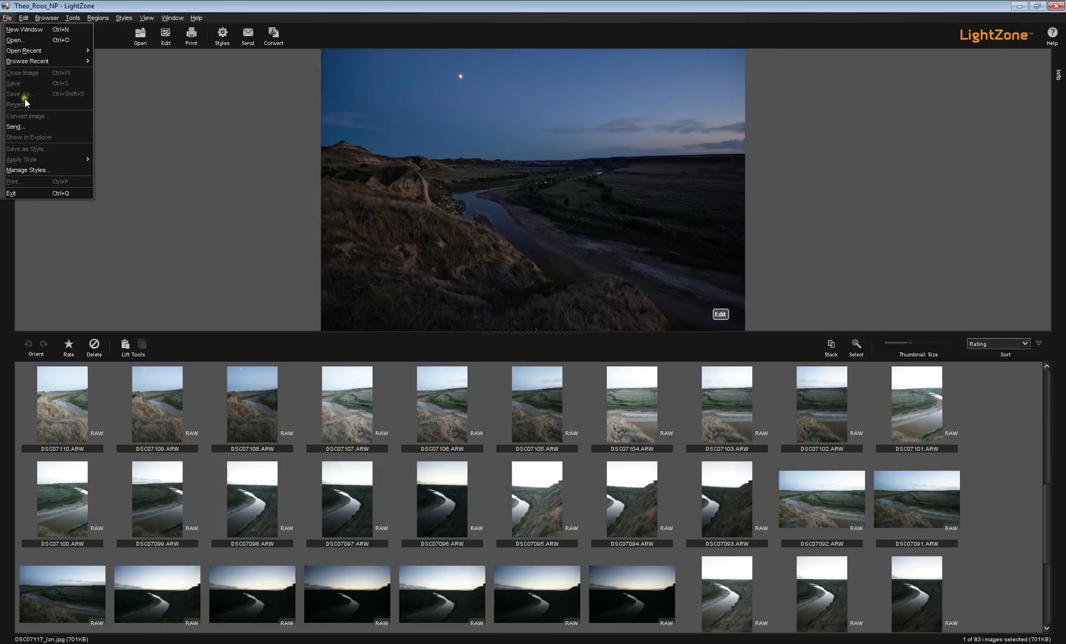
mouse_move(26, 22)
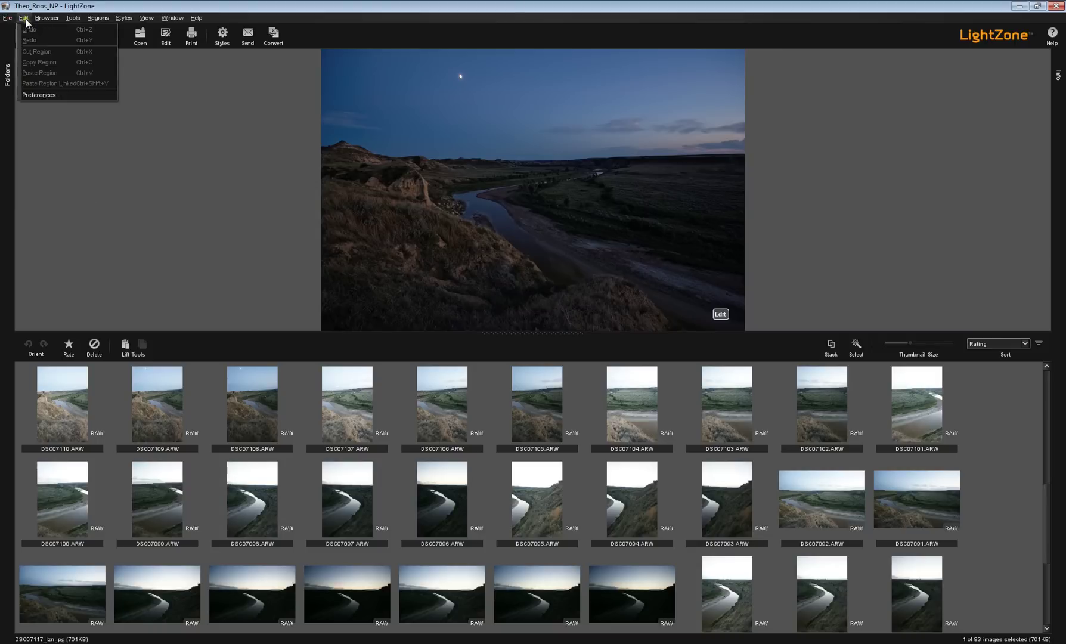
key(Right)
key(Right)
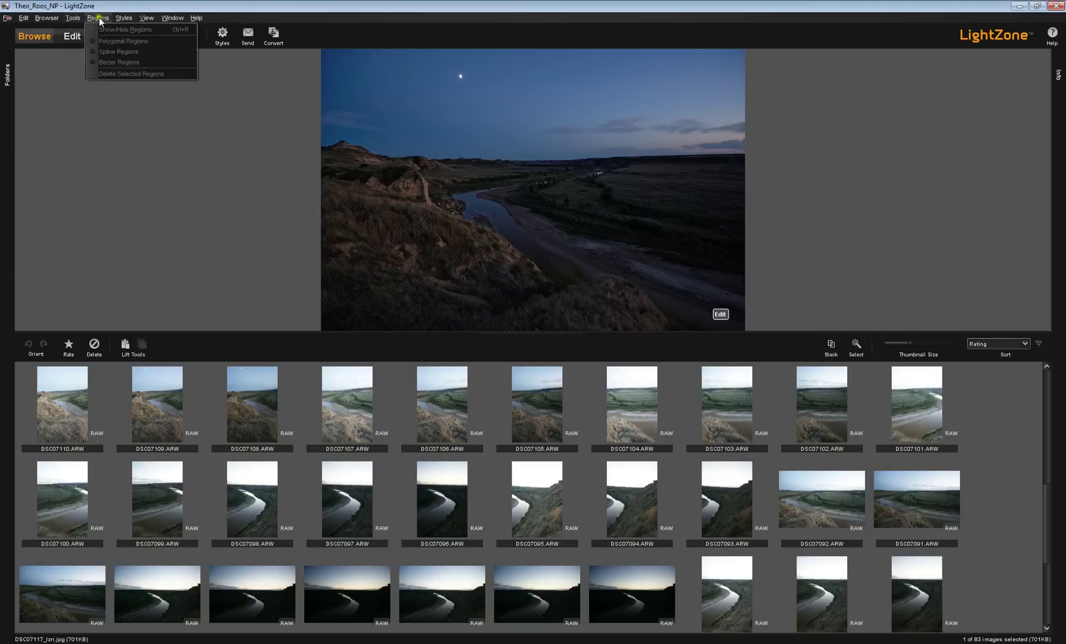
mouse_move(153, 20)
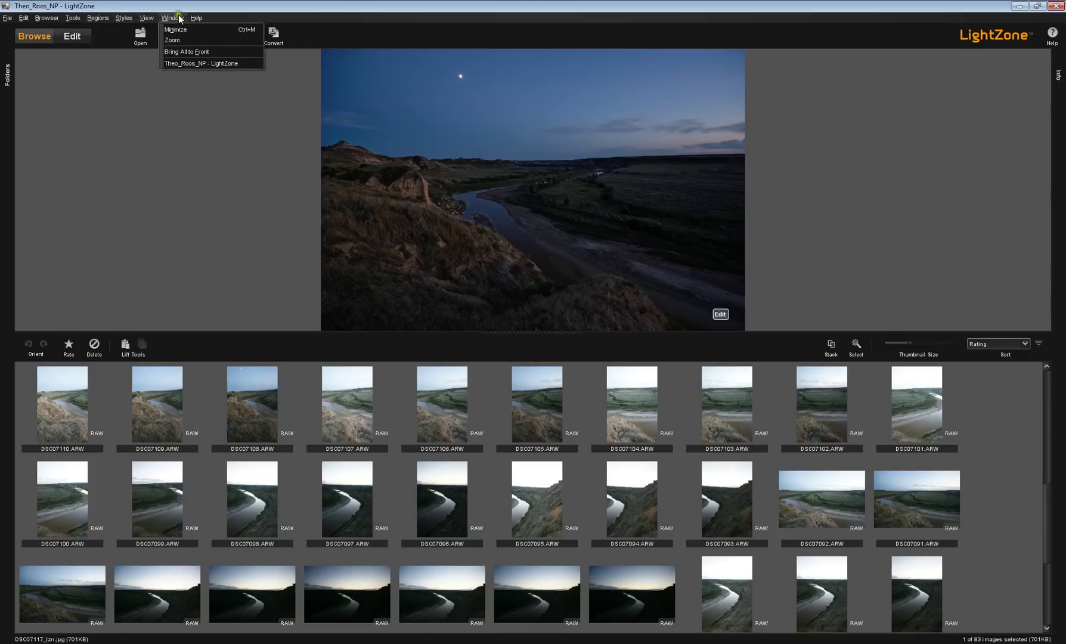
mouse_move(200, 18)
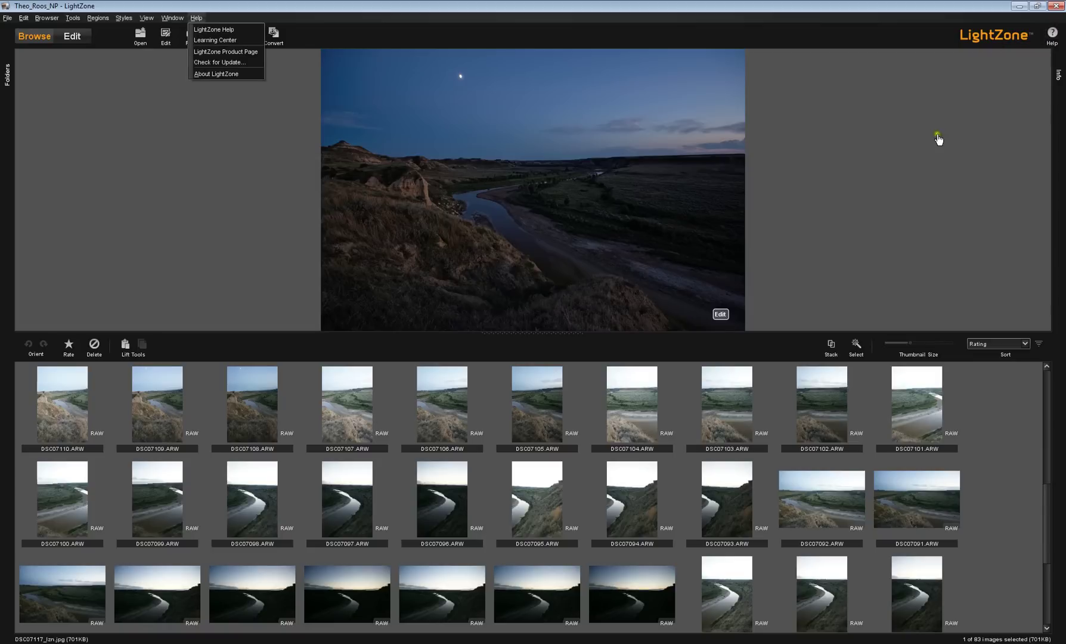
Step: Show the selected image's metadata and the folder tree alongside the preview and thumbnails
click(1058, 75)
click(1058, 75)
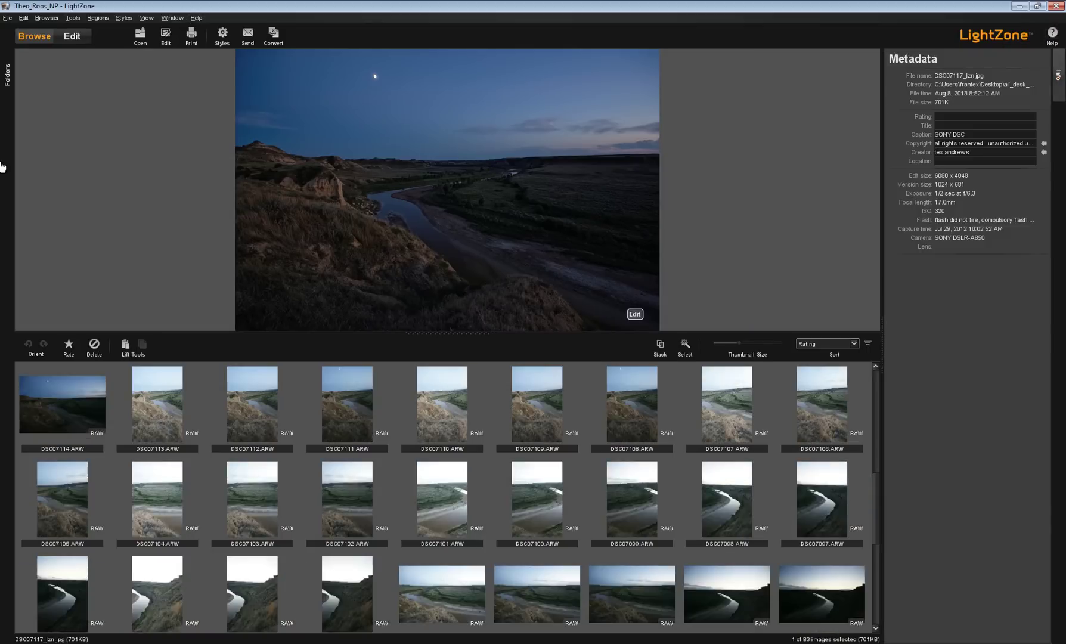
click(7, 75)
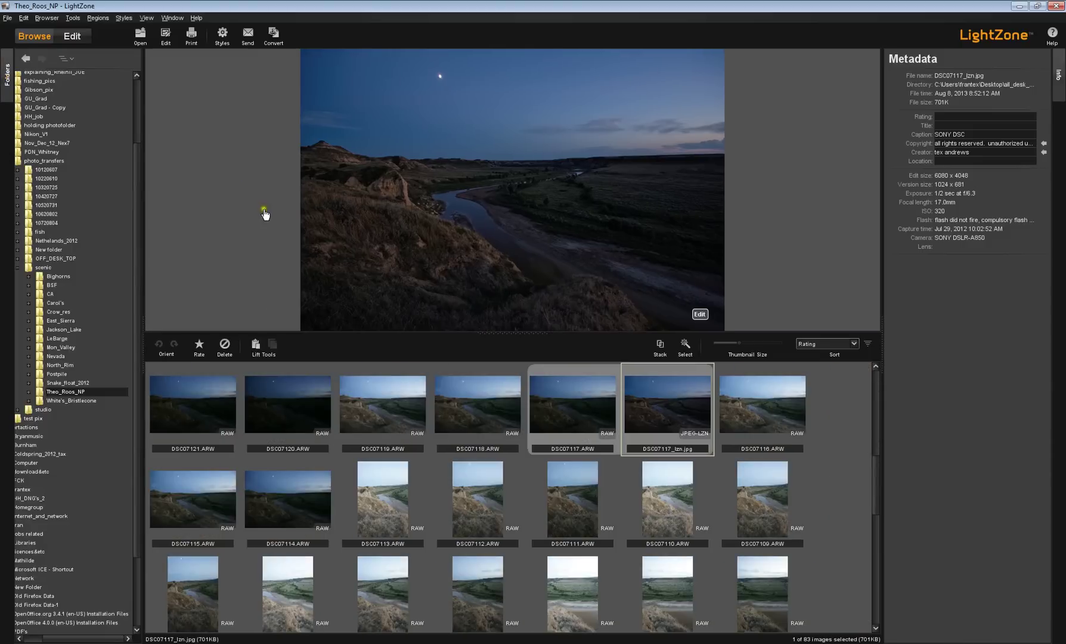